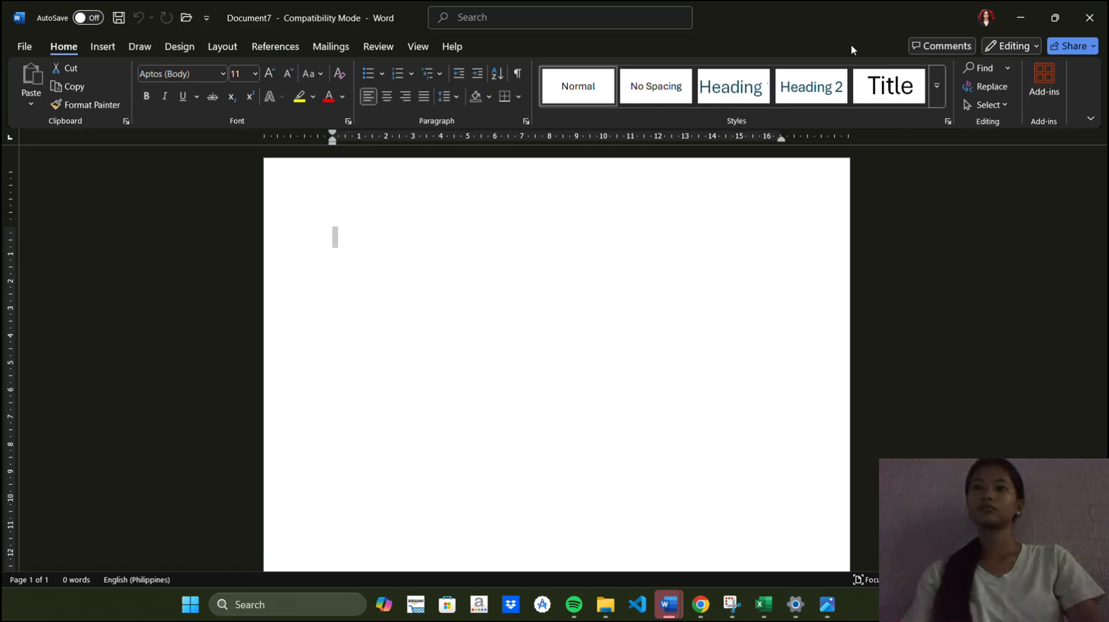
Apply the Title style and enter the person's full name as the document's title line
left_click(889, 86)
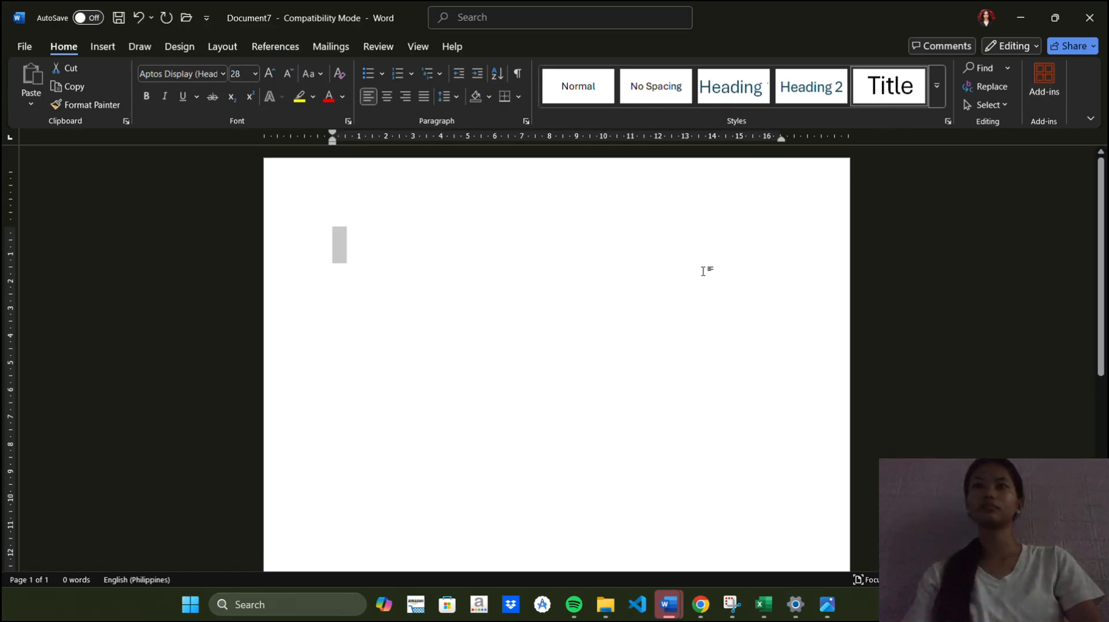
left_click(704, 265)
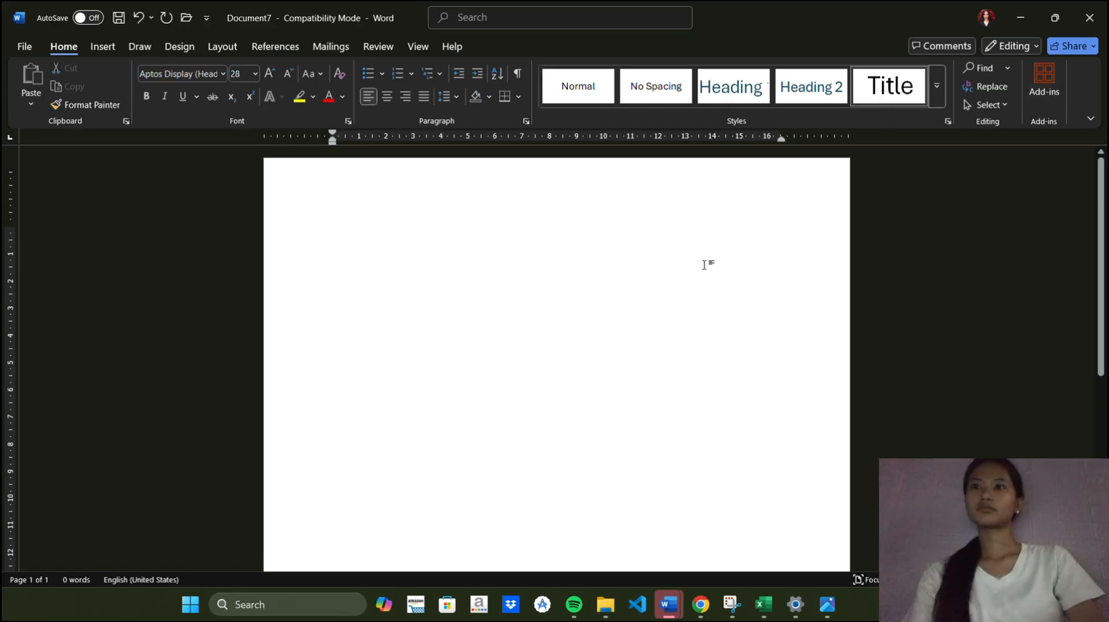
type("Micae")
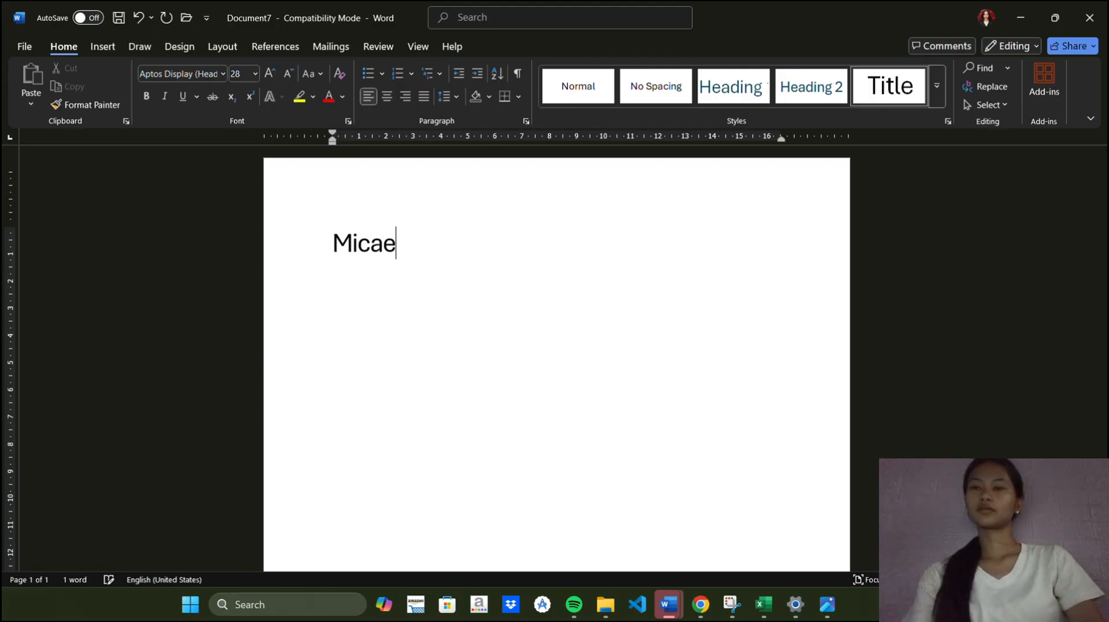
type("lla V. Ba")
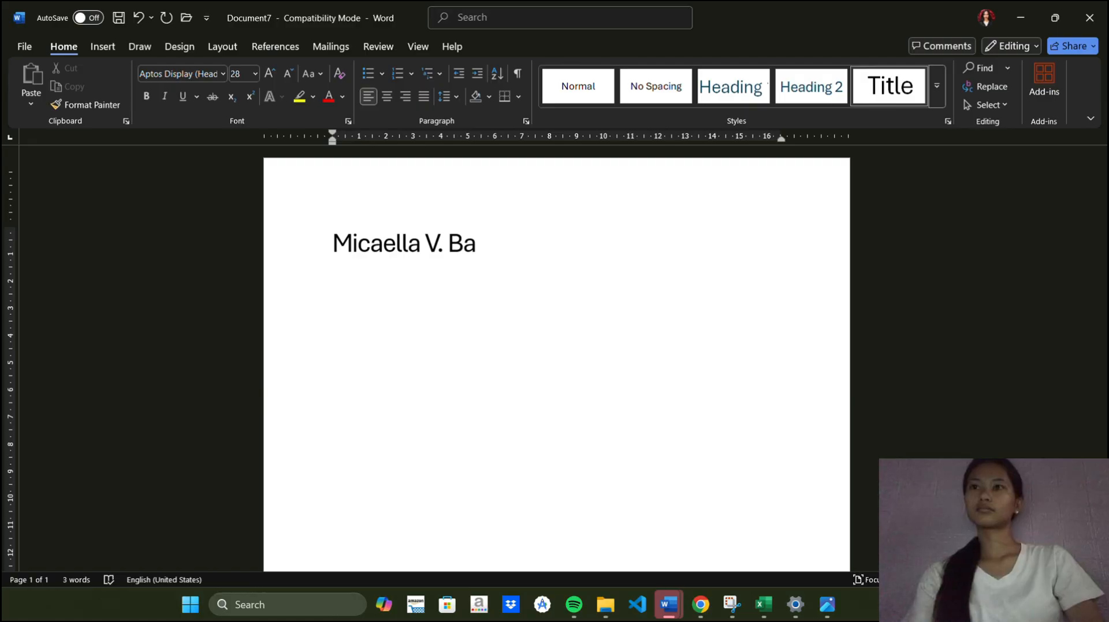
type("rgola")
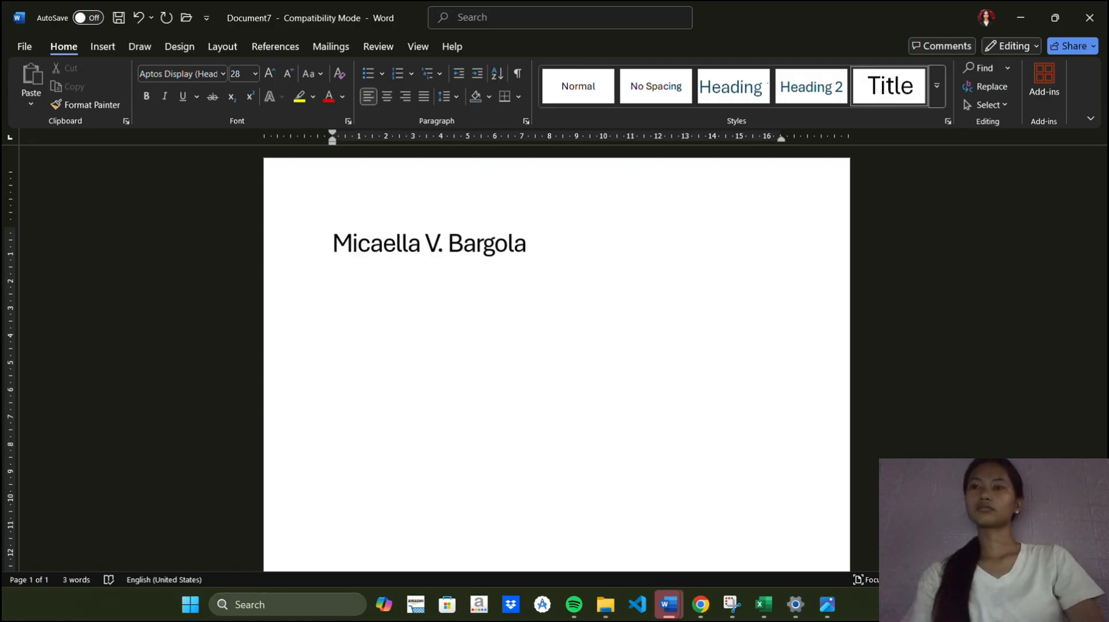
Make the whole title bold, underlined and centred
key("ctrl+a")
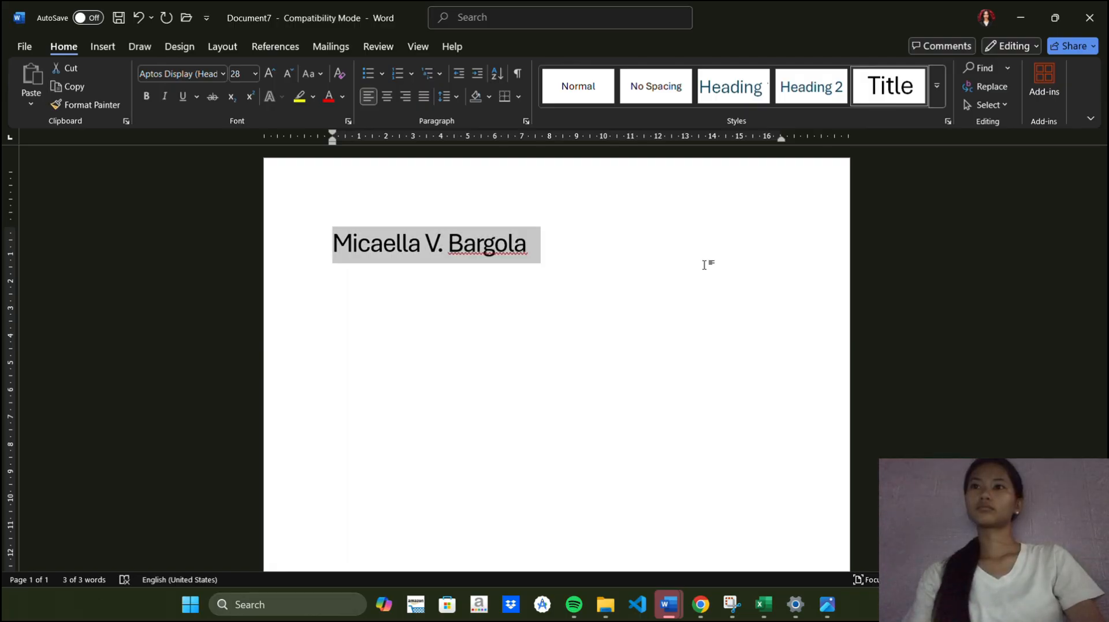
key("ctrl+b")
key("ctrl+u")
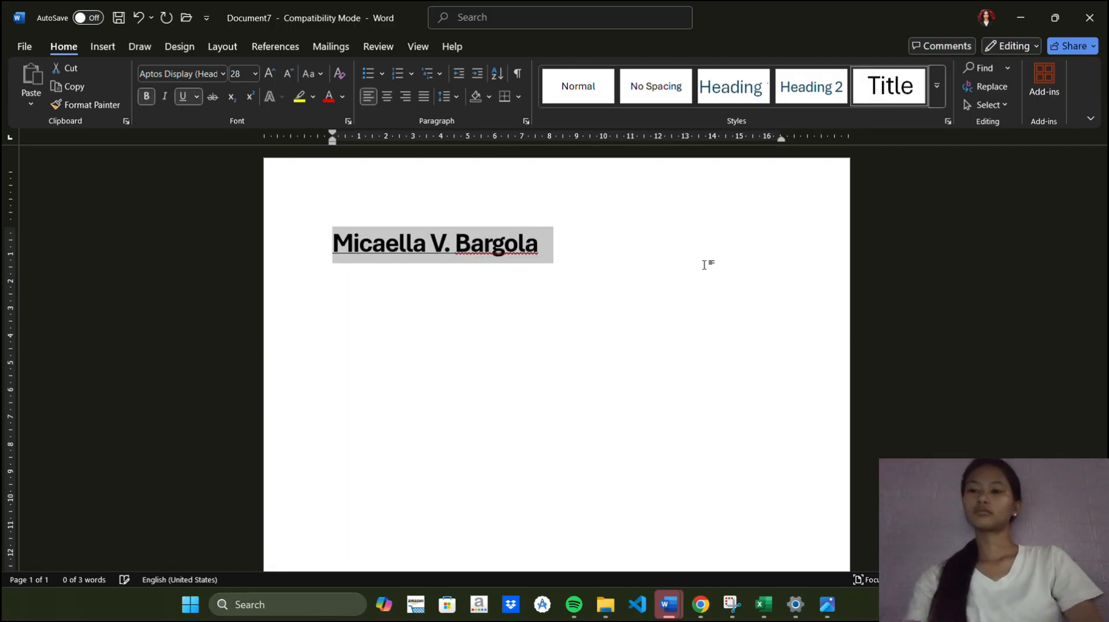
key("ctrl+e")
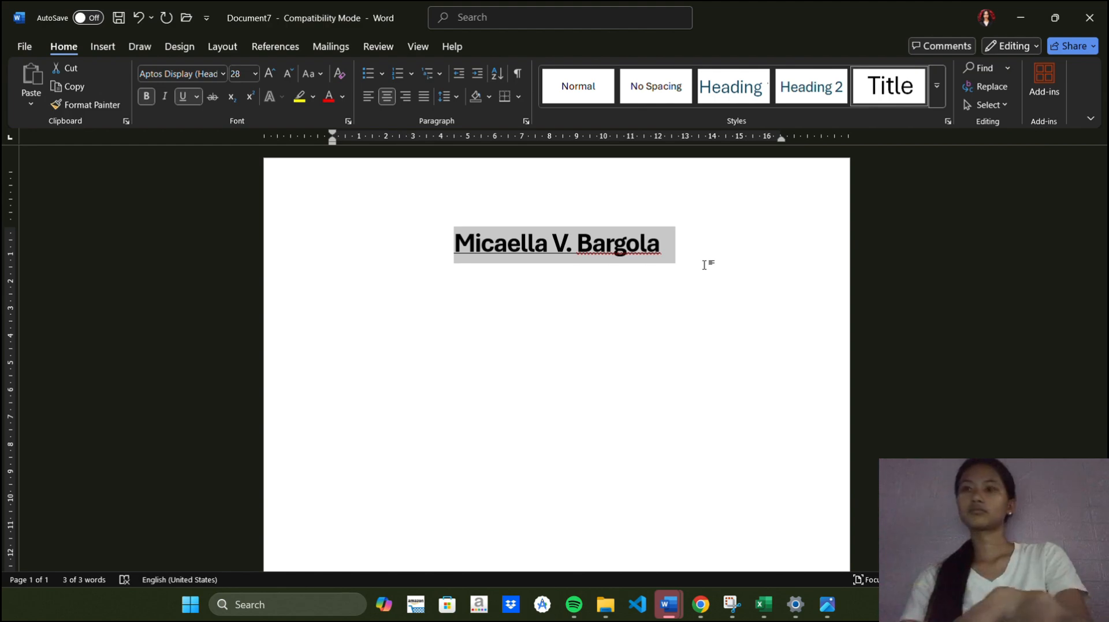
left_click(704, 265)
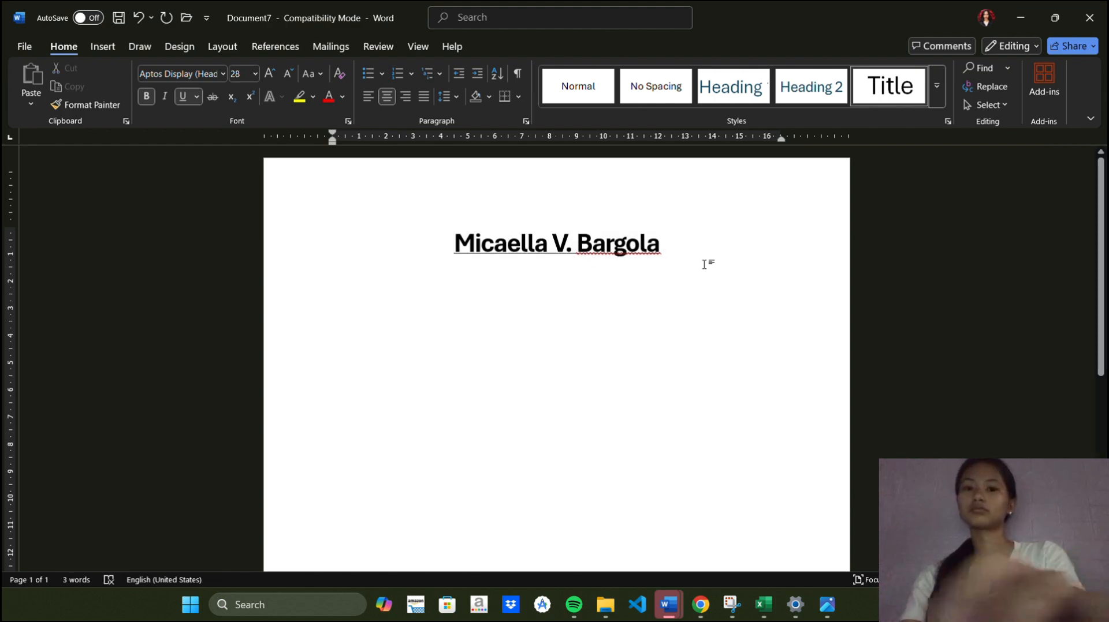
On a new line, write the sentence "Hi my name is" followed by the person's full name
key("Return")
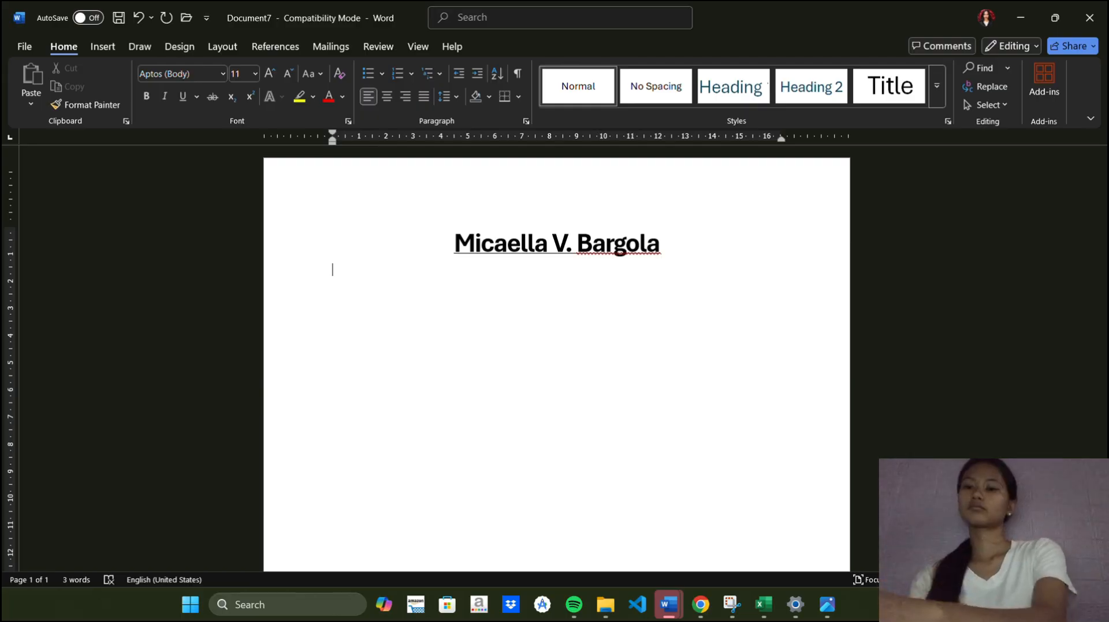
type("Hi my")
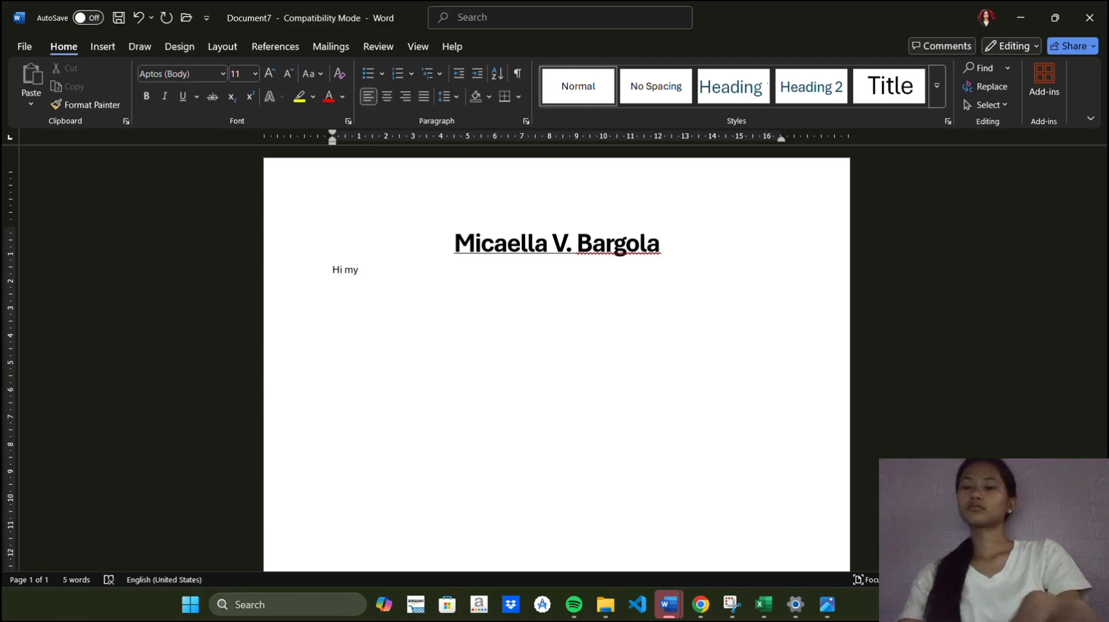
type("name")
key("BackSpace")
key("BackSpace")
key("BackSpace")
key("BackSpace")
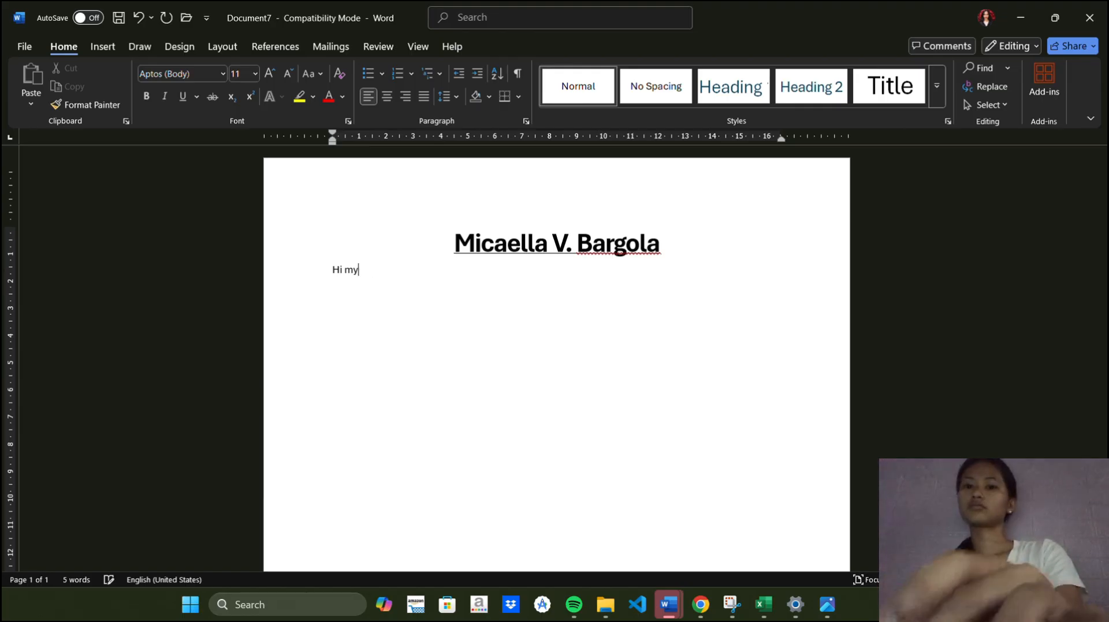
type("name is")
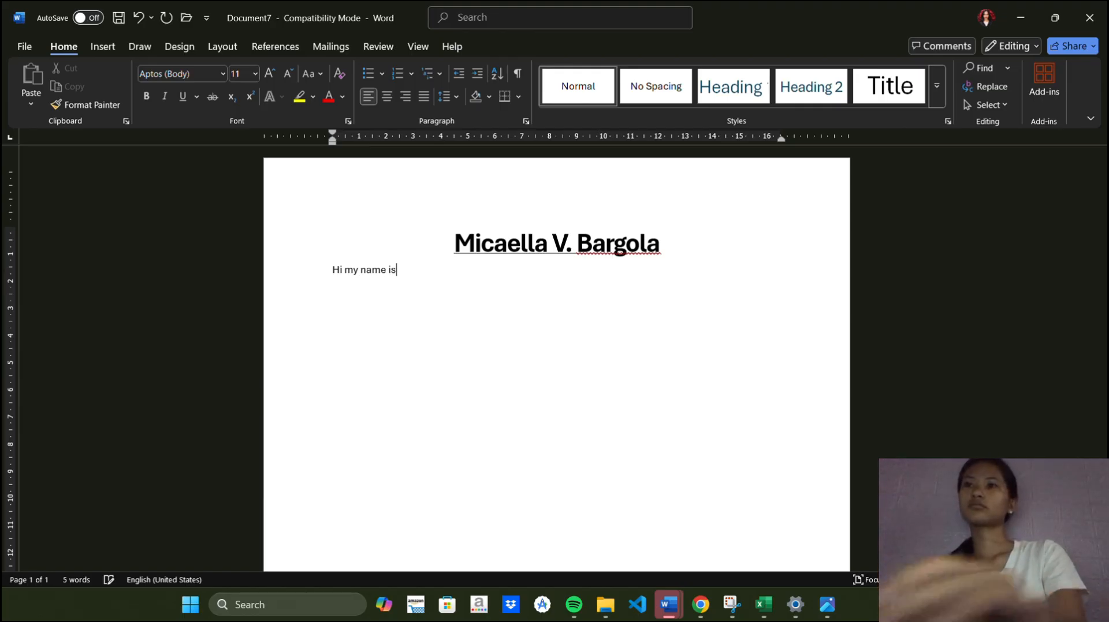
type(" Micaella")
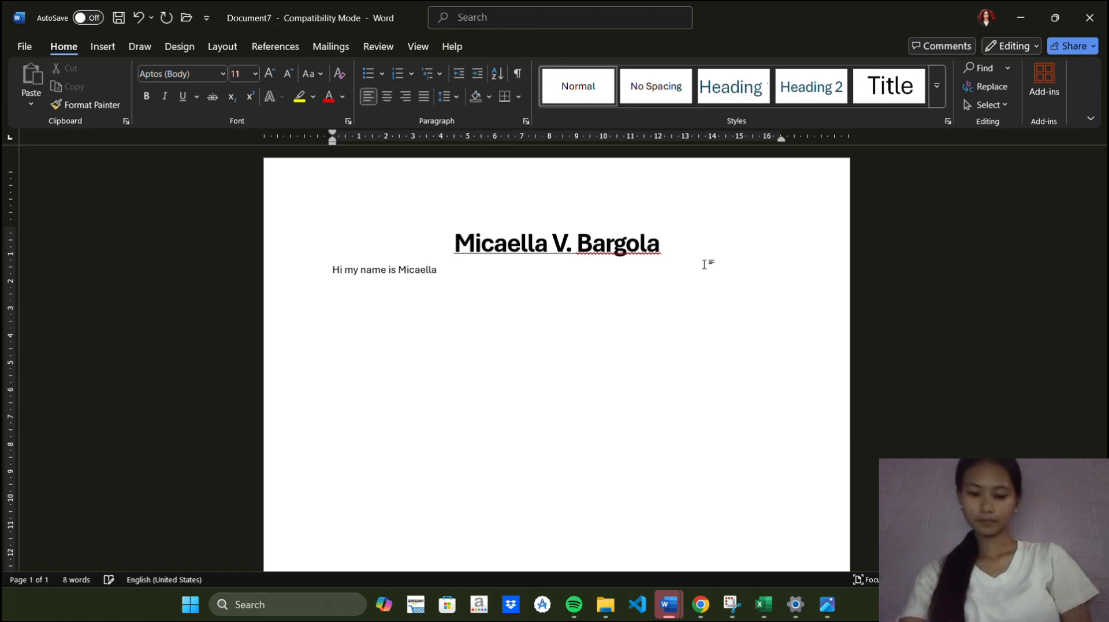
type(" V. Bar")
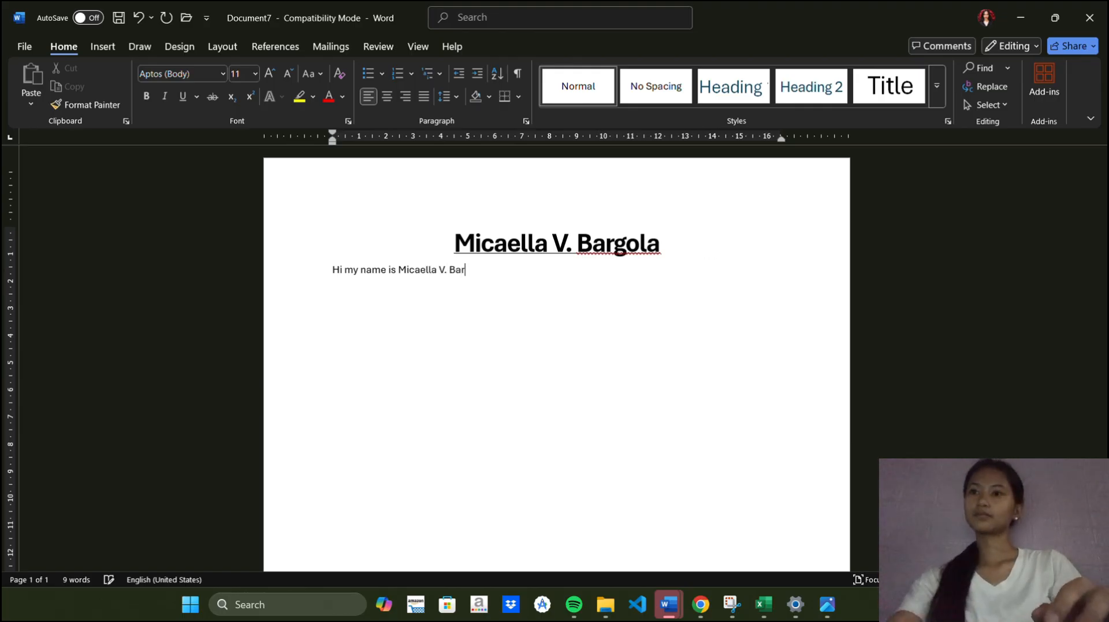
type("gola")
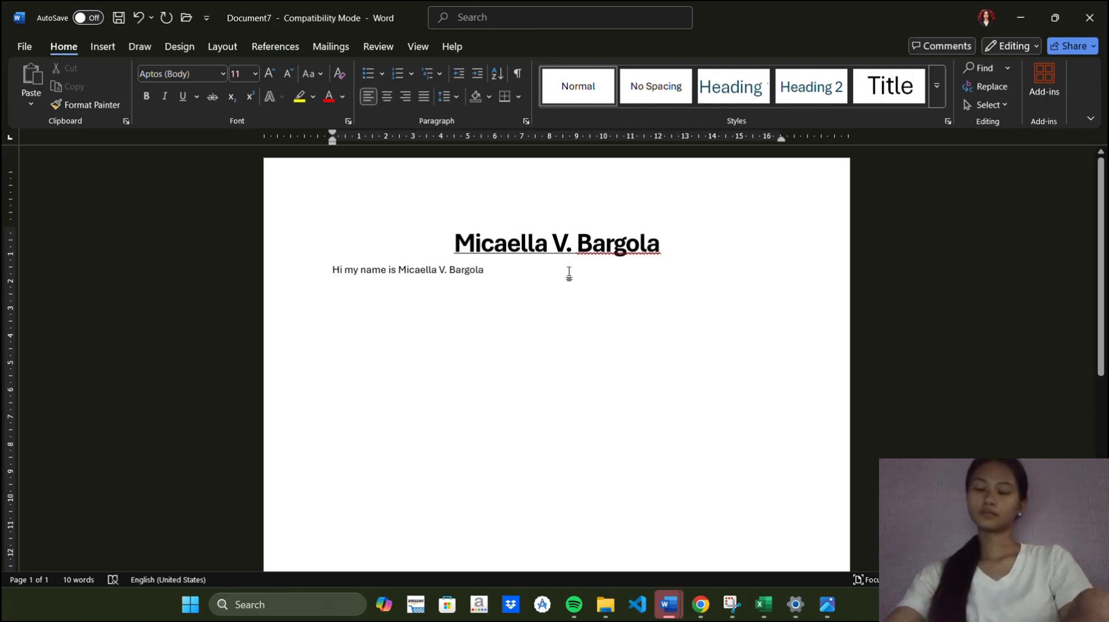
Change the introduction sentence's font to Berlin Sans FB Demi
left_click_drag(491, 278, 338, 273)
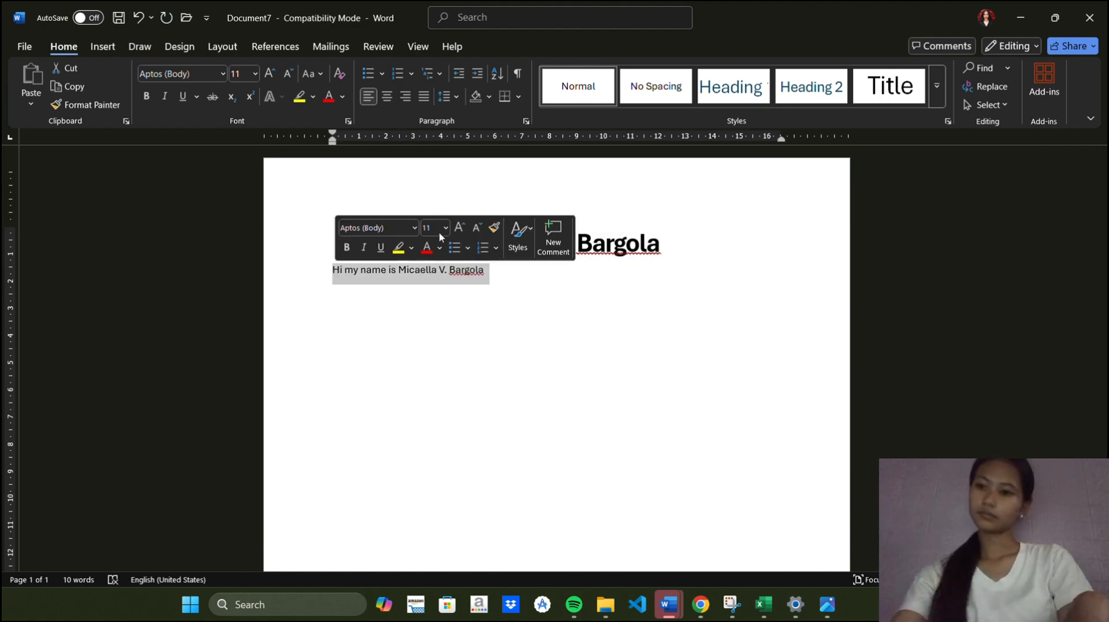
key("ctrl+c")
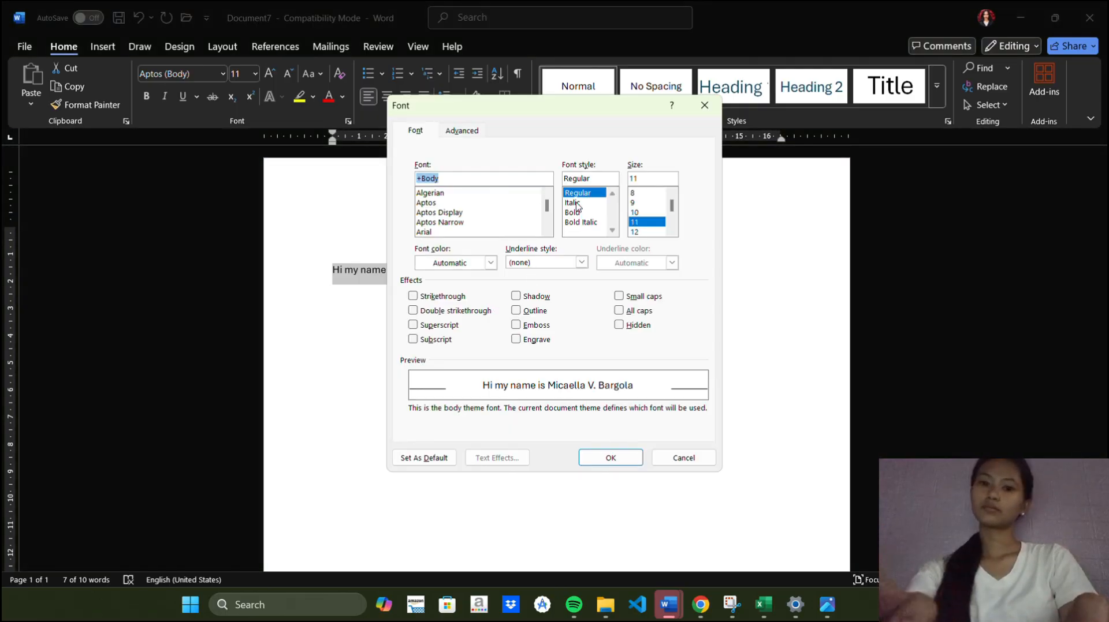
scroll(543, 216, "down", 2)
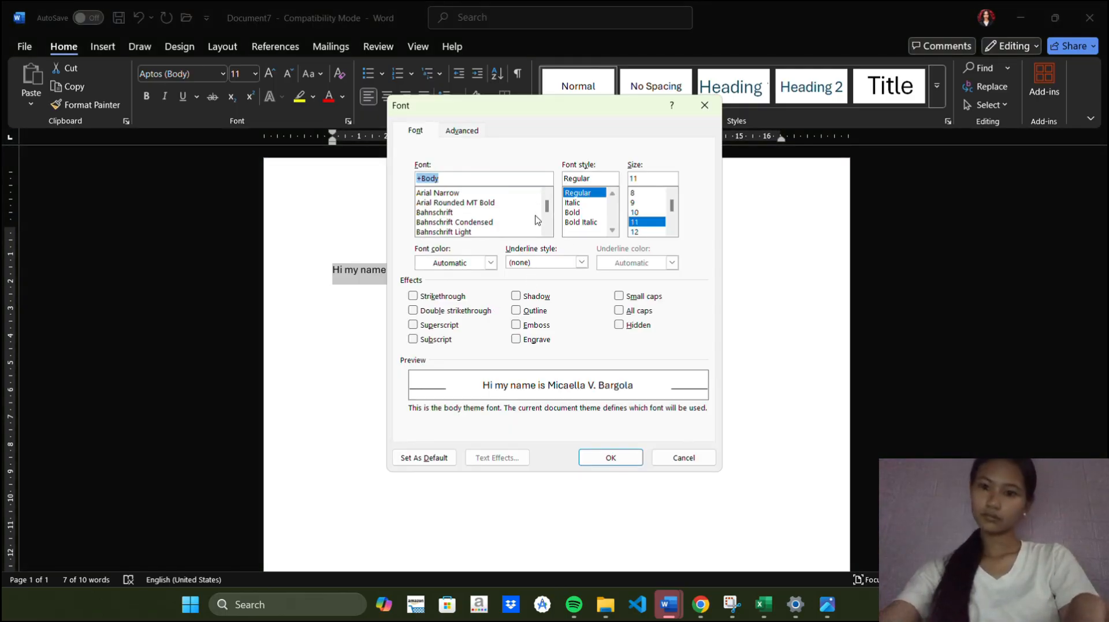
scroll(537, 219, "down", 2)
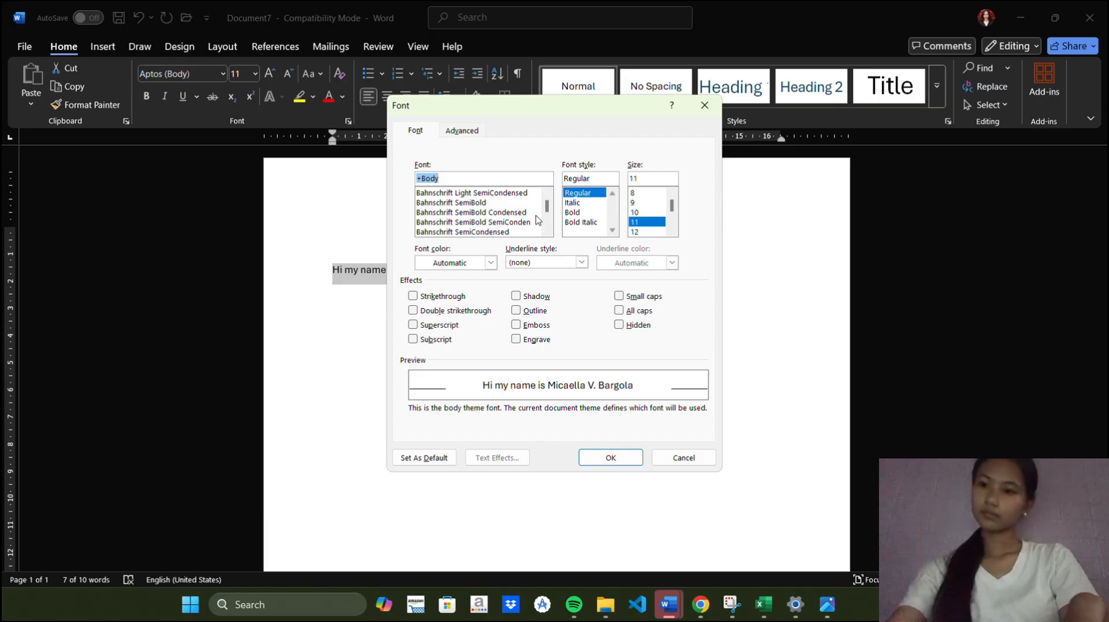
left_click(514, 223)
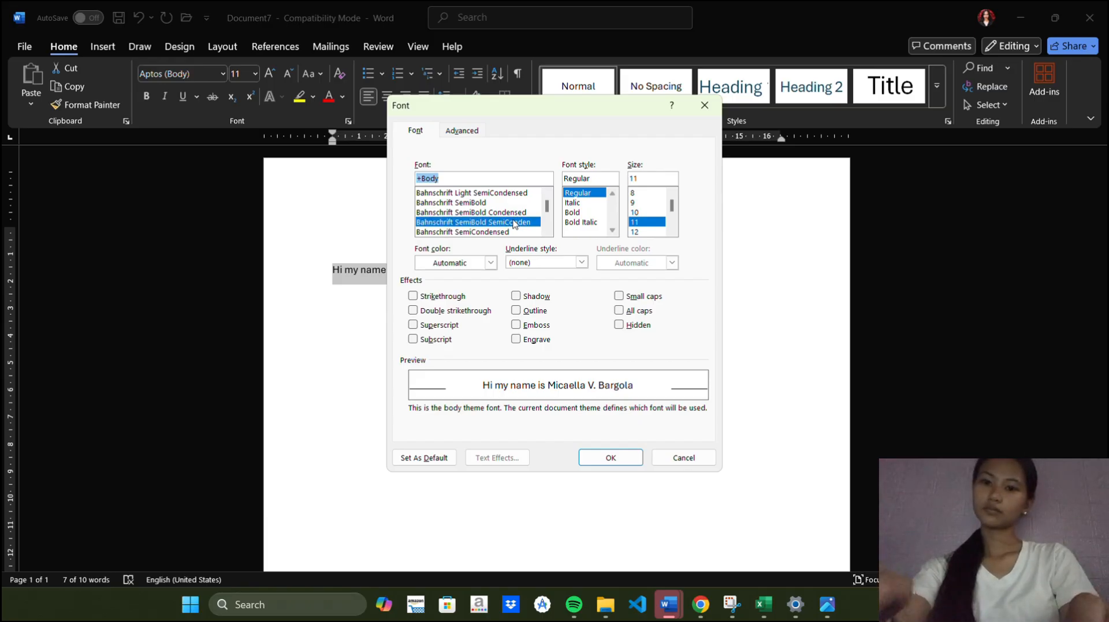
scroll(514, 222, "down", 3)
left_click(516, 223)
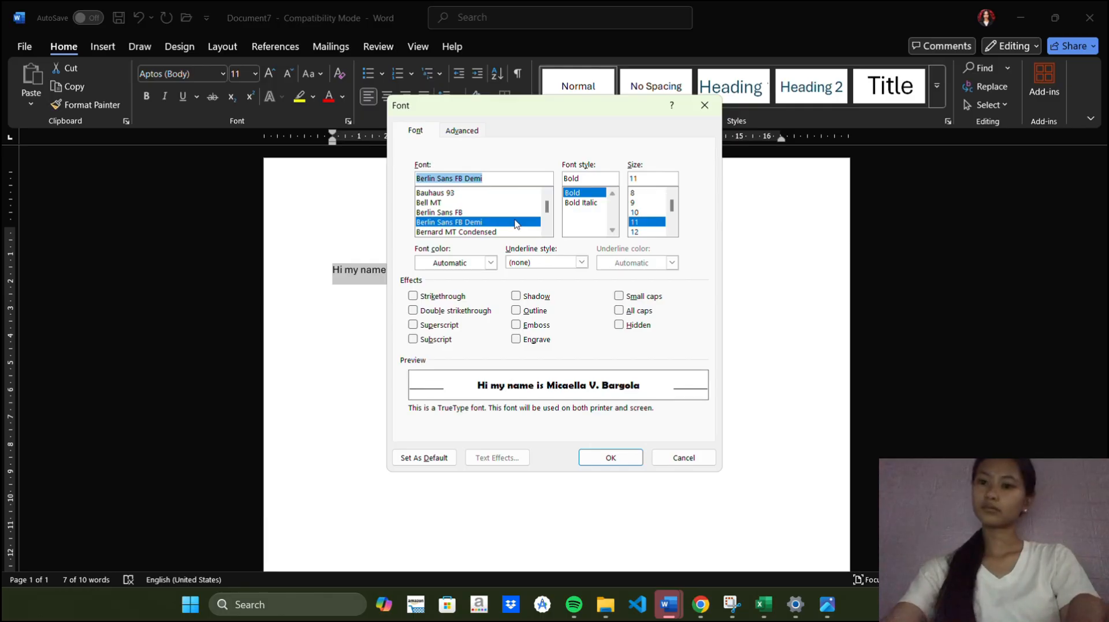
left_click(624, 454)
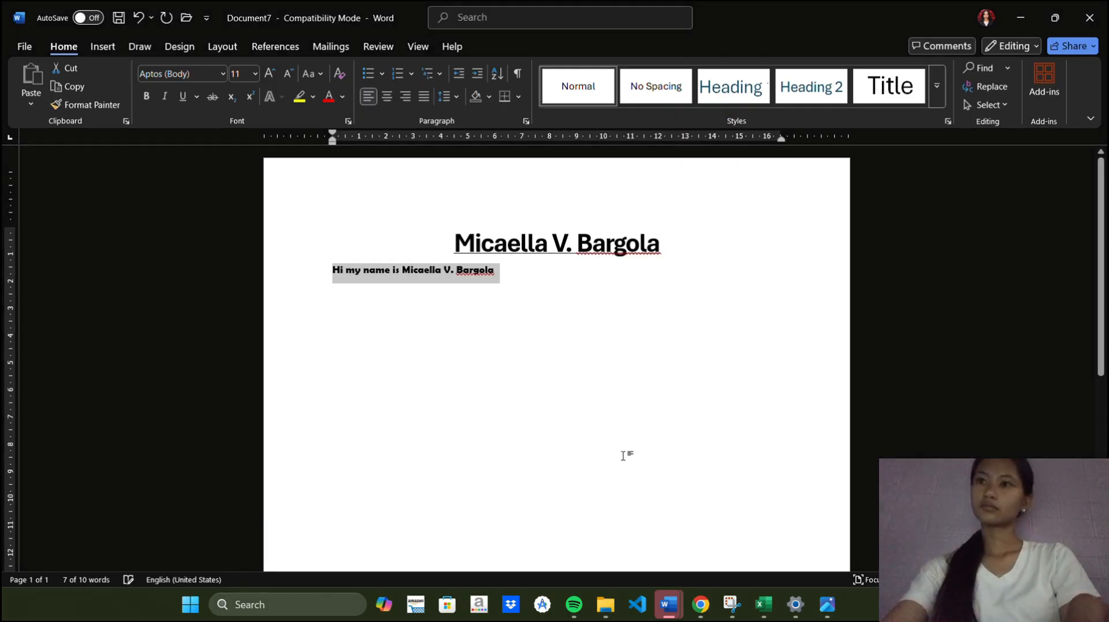
left_click(544, 292)
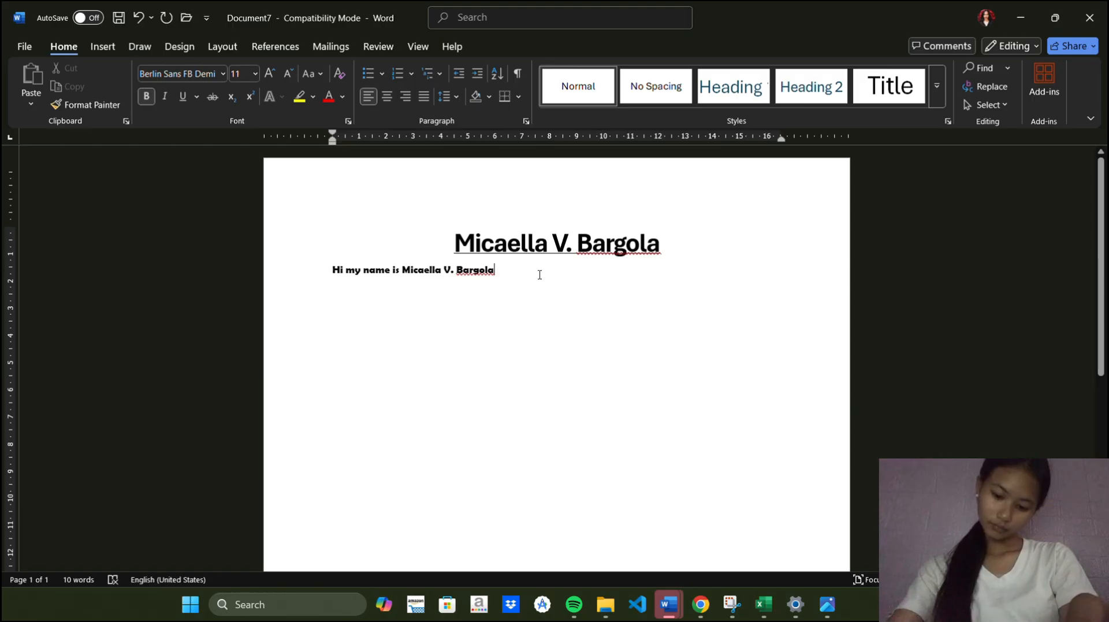
On a new line, write the sentence "I am someone who love listening music and I love to cook, one of my favorite dish is Sinigang"
key("Return")
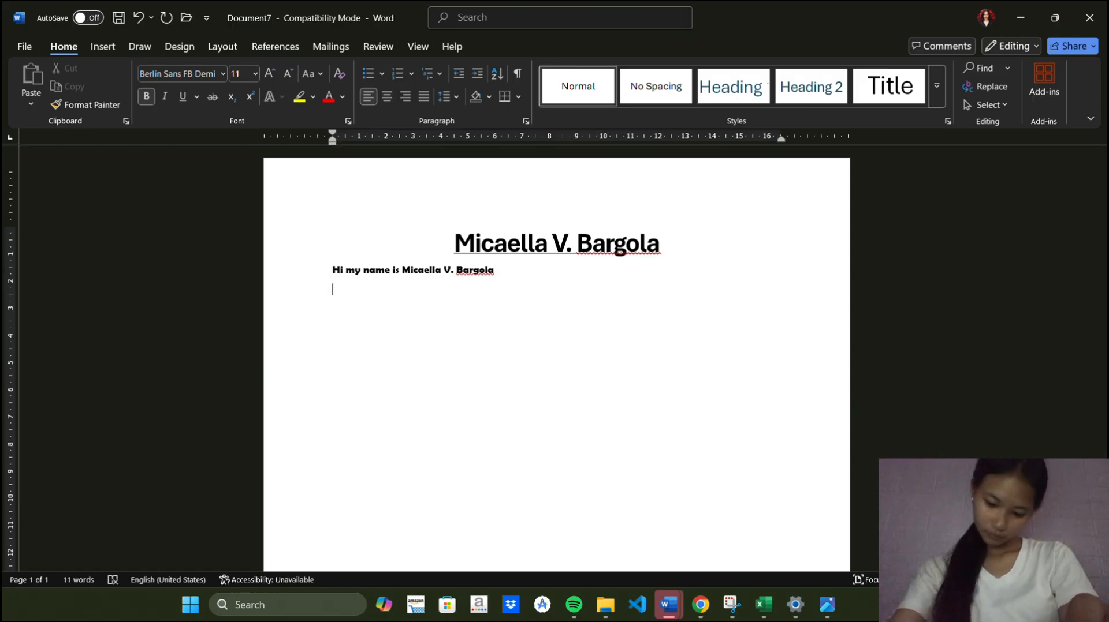
type("I lov")
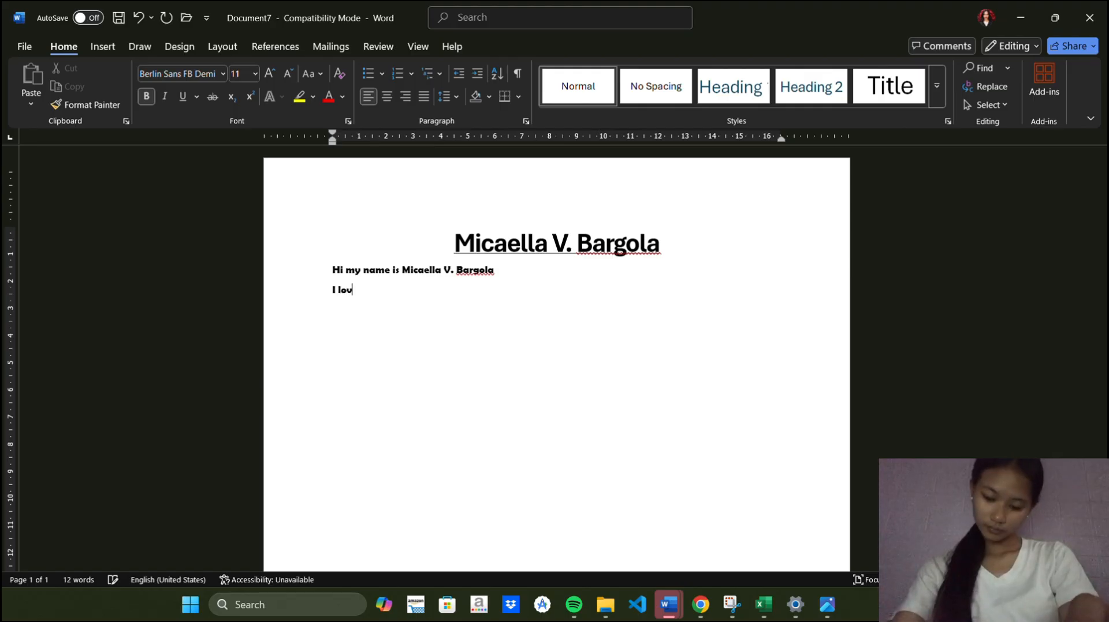
type("e to")
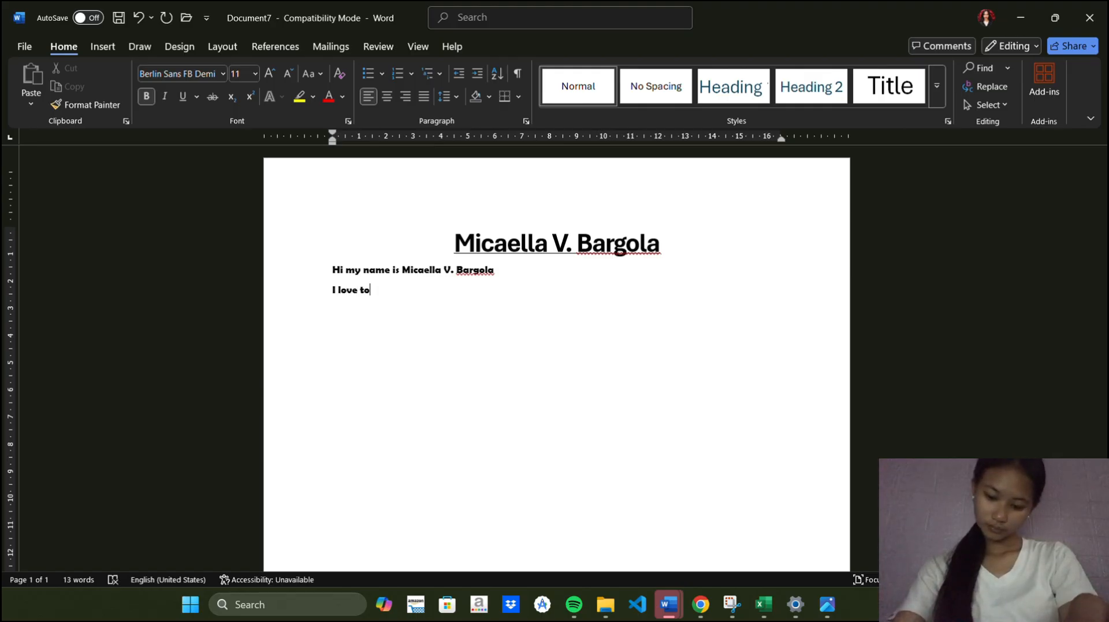
key("BackSpace")
key("BackSpace")
key("BackSpace")
key("BackSpace")
key("BackSpace")
key("BackSpace")
key("BackSpace")
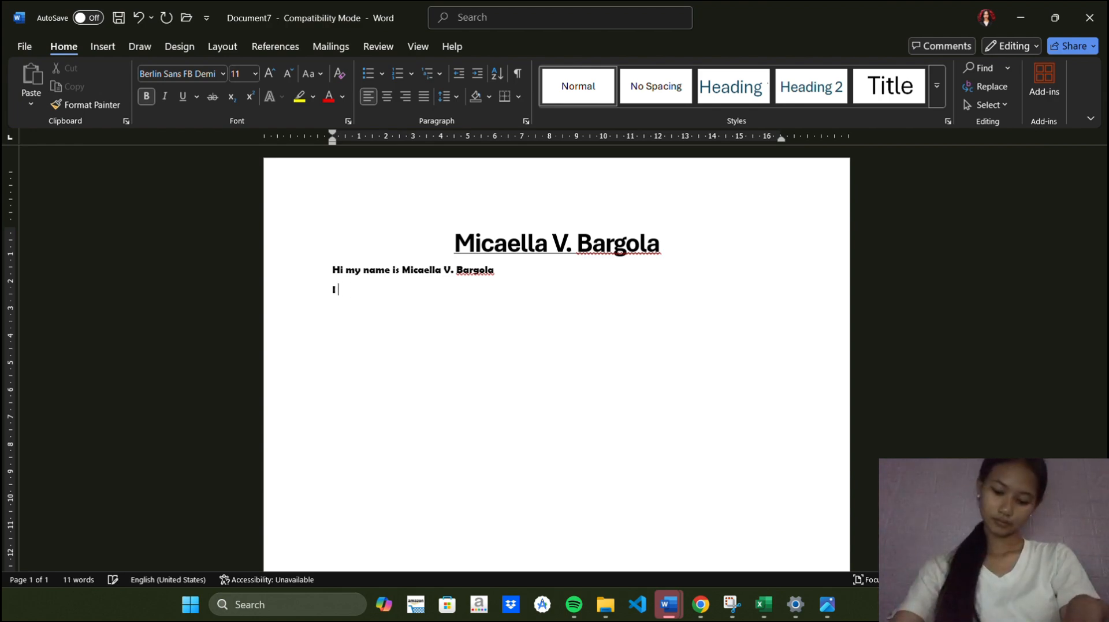
type("am so")
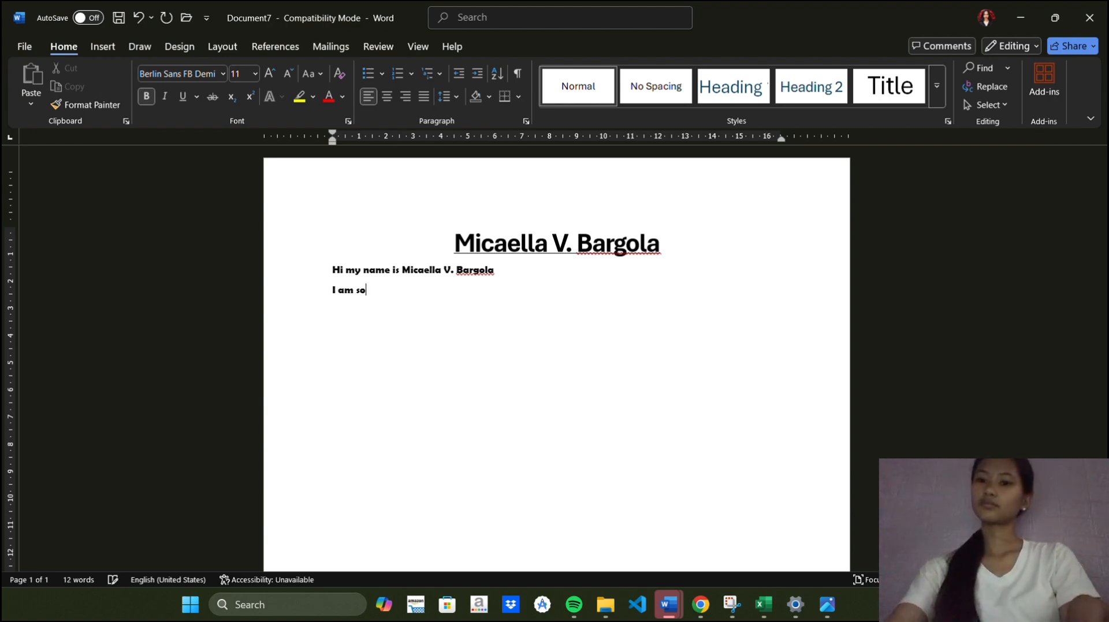
type("meon")
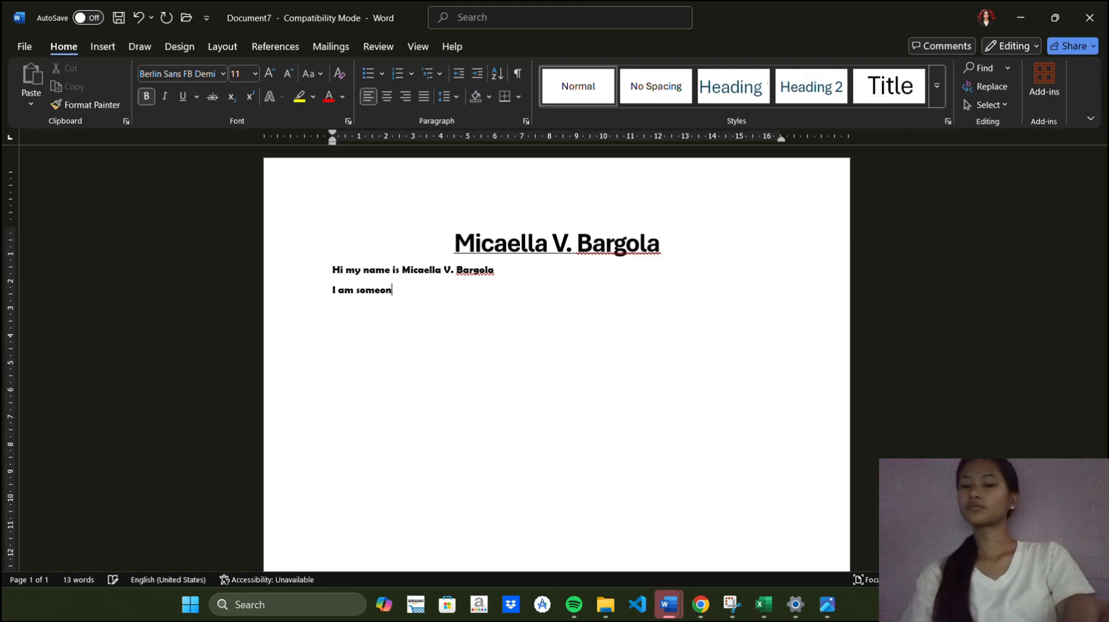
type("e wh")
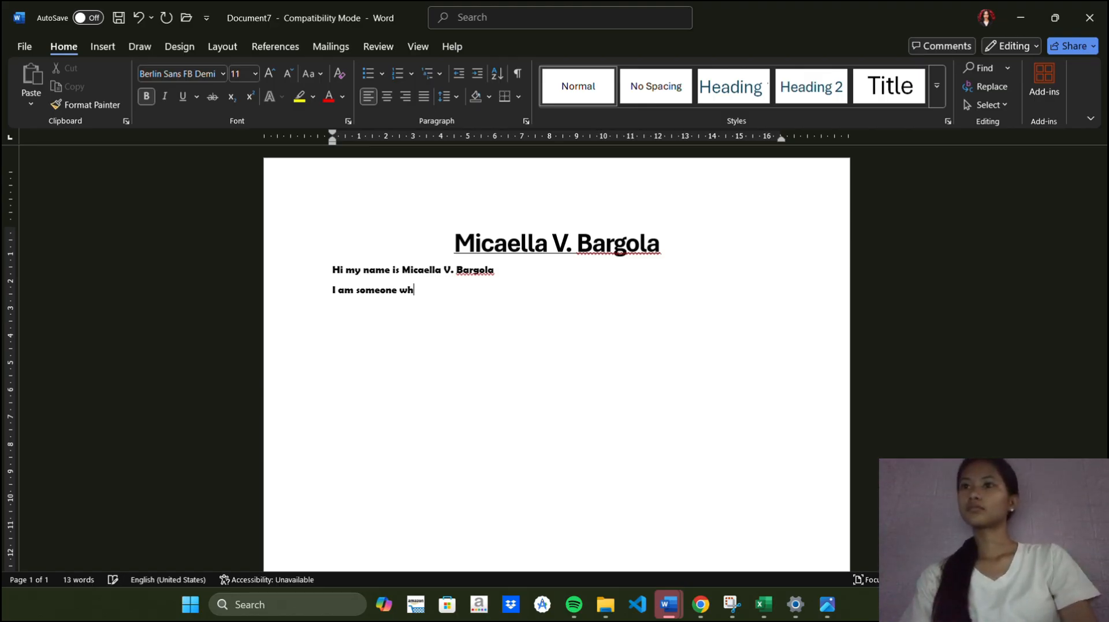
type("o love liste")
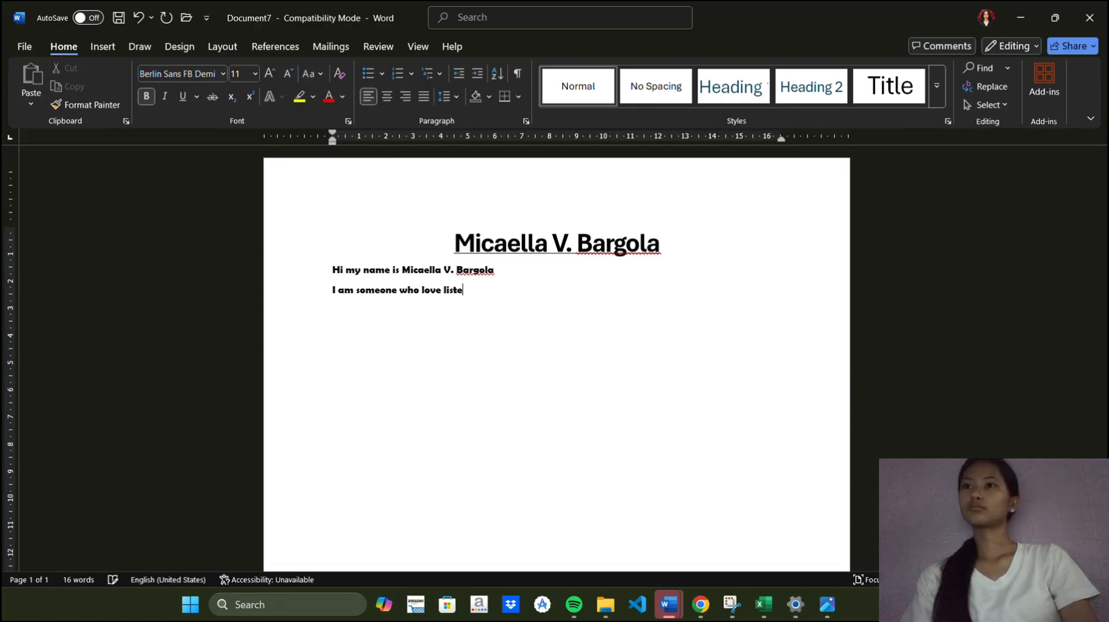
type("ning")
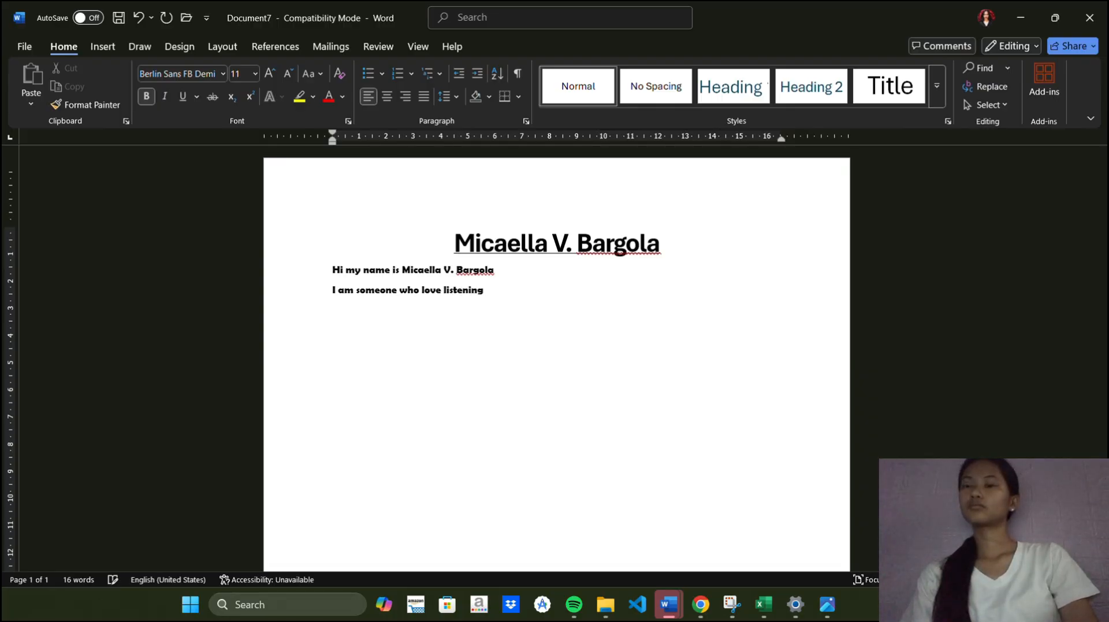
type(" music")
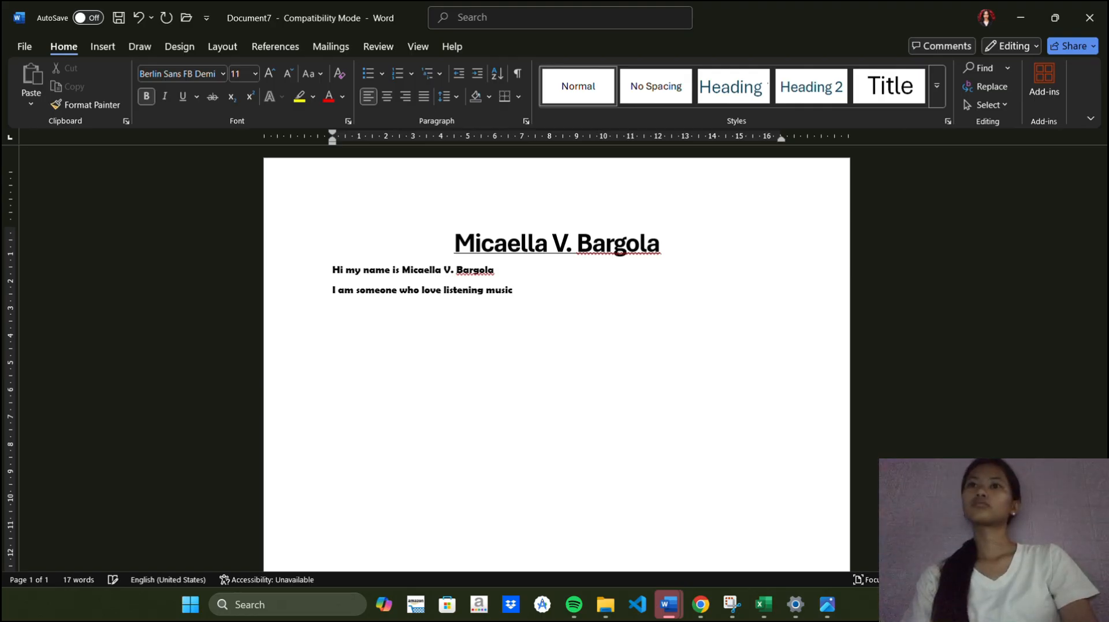
type(" and i")
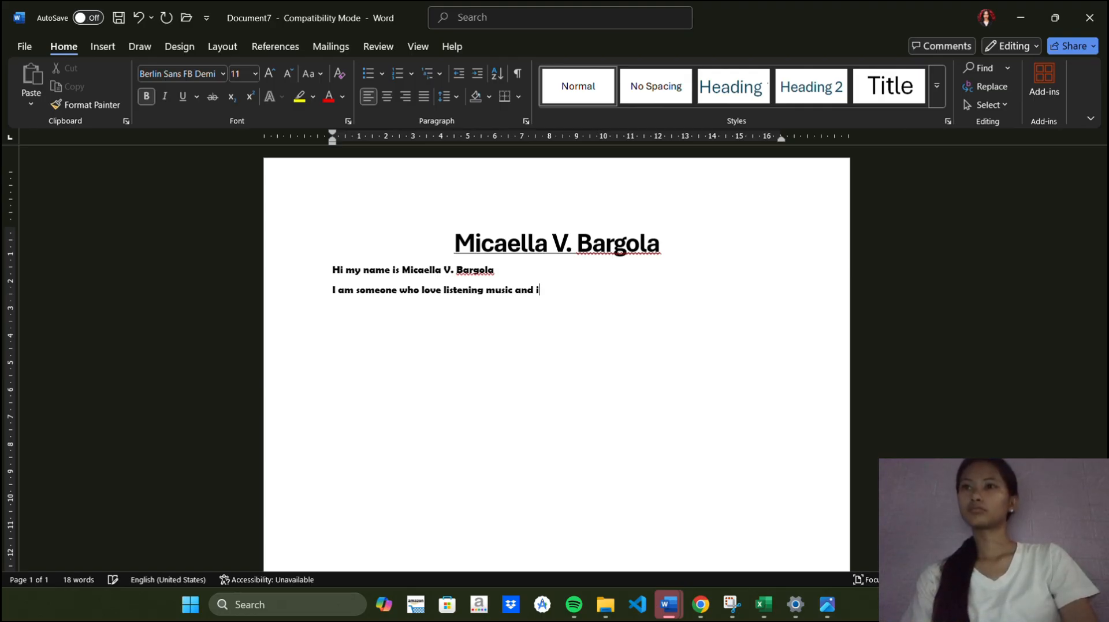
type(" love ")
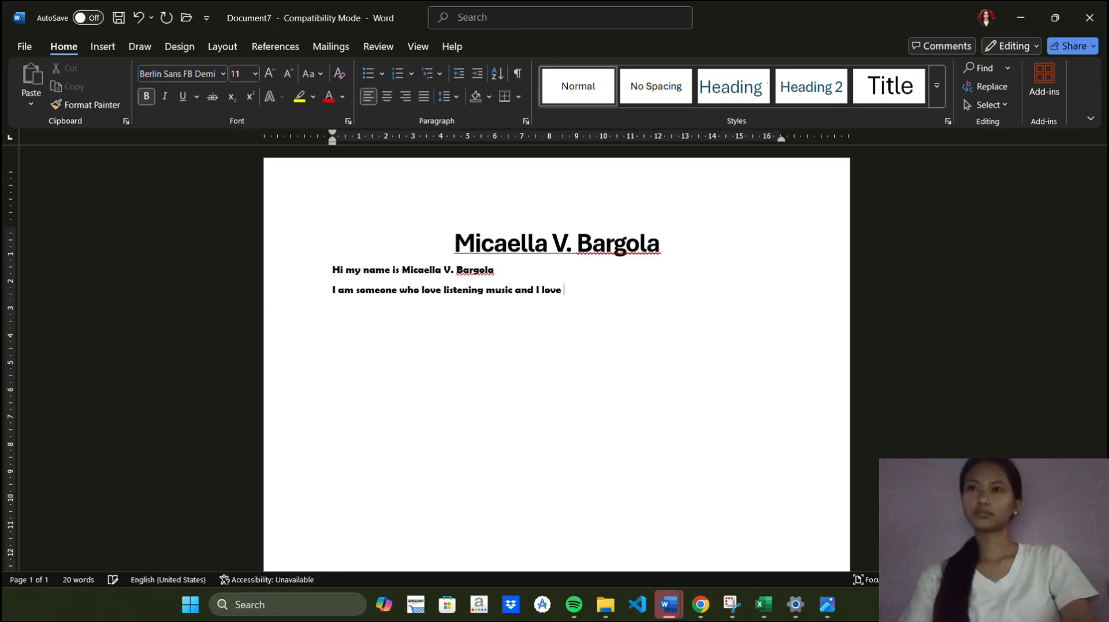
type("to")
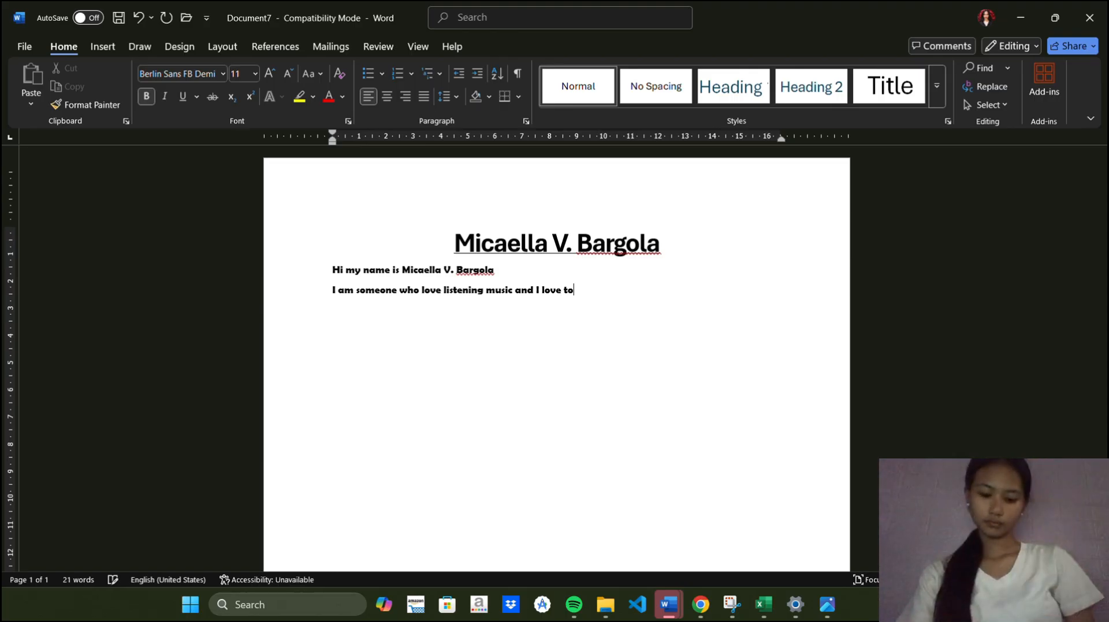
type(" coo")
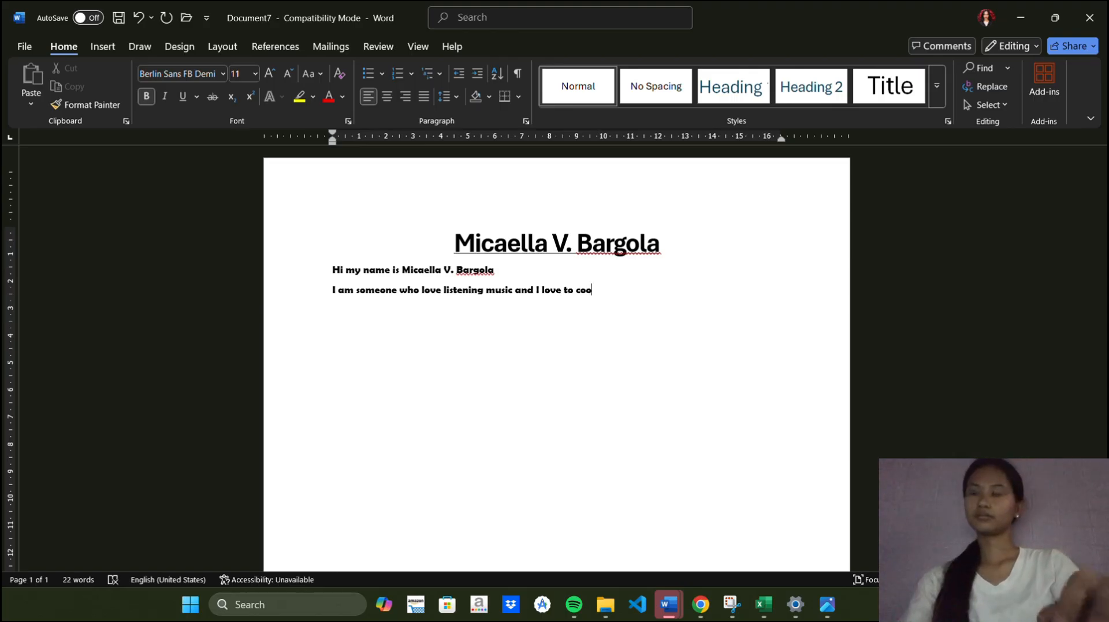
type("k ")
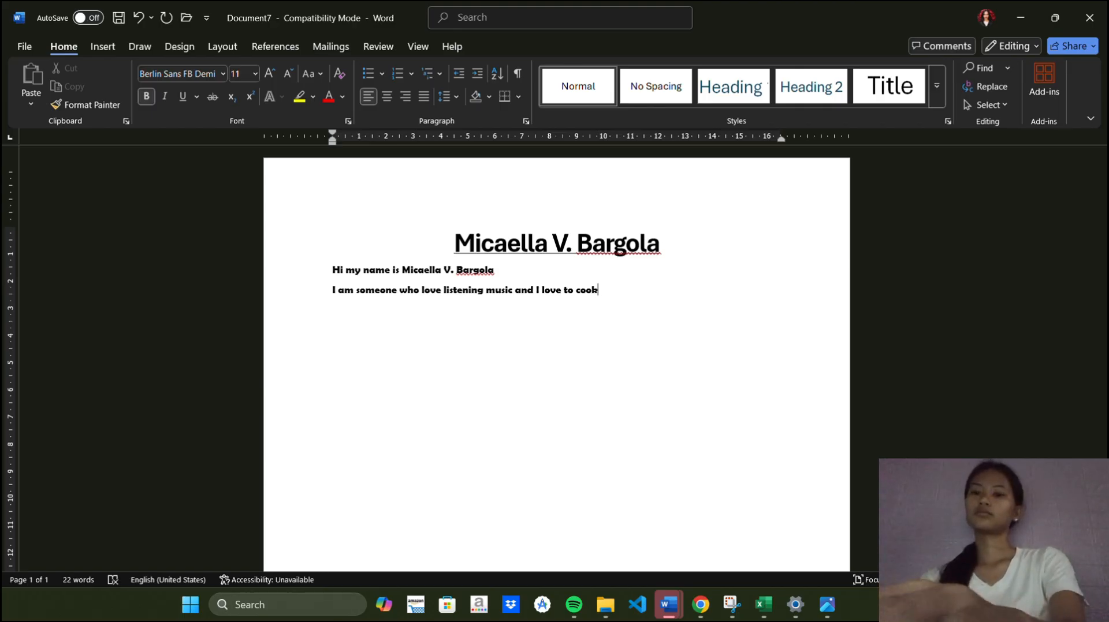
type(", o")
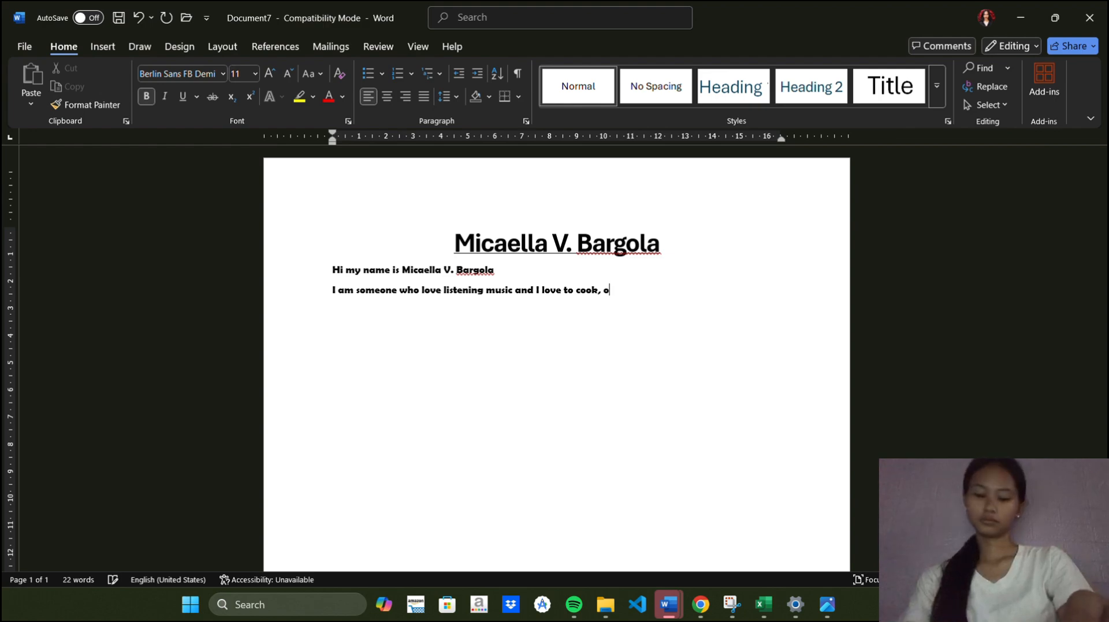
type("bne ")
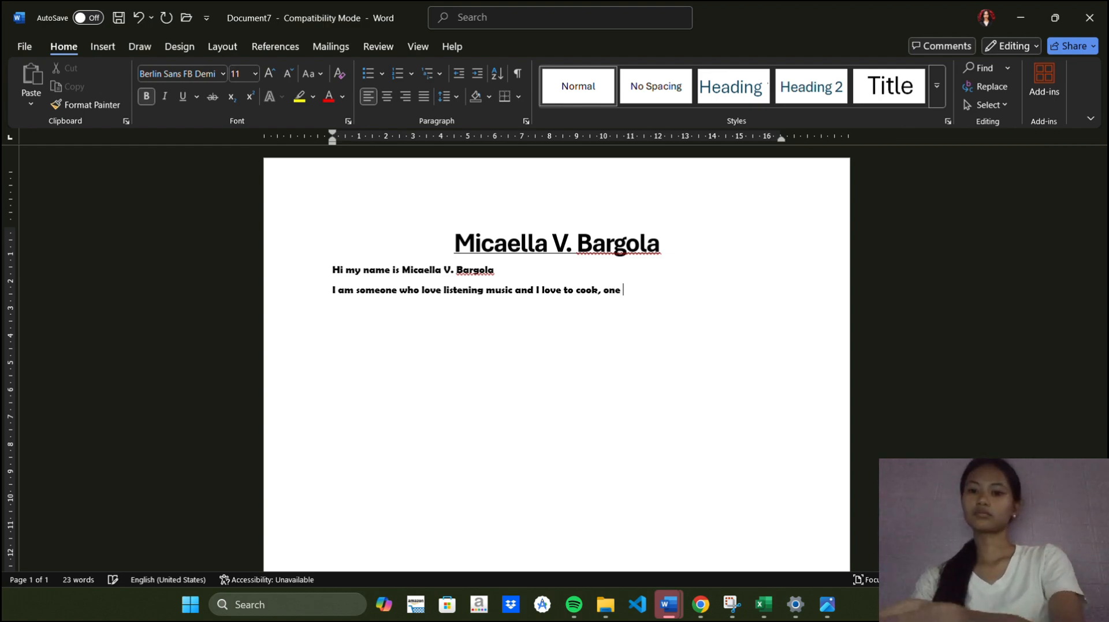
type("of m")
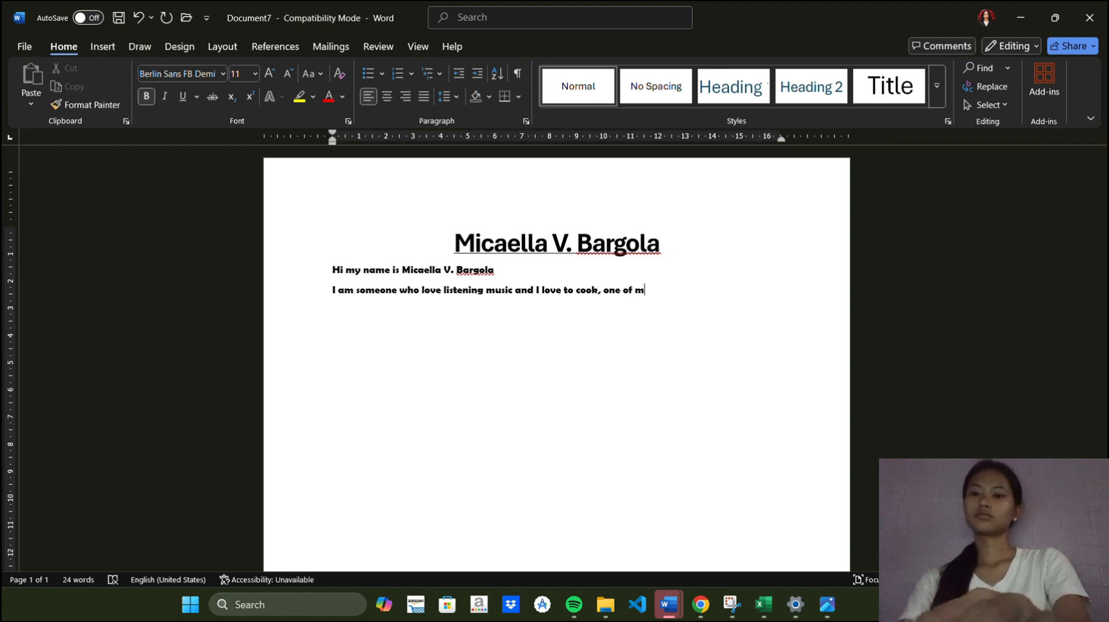
type("y fav")
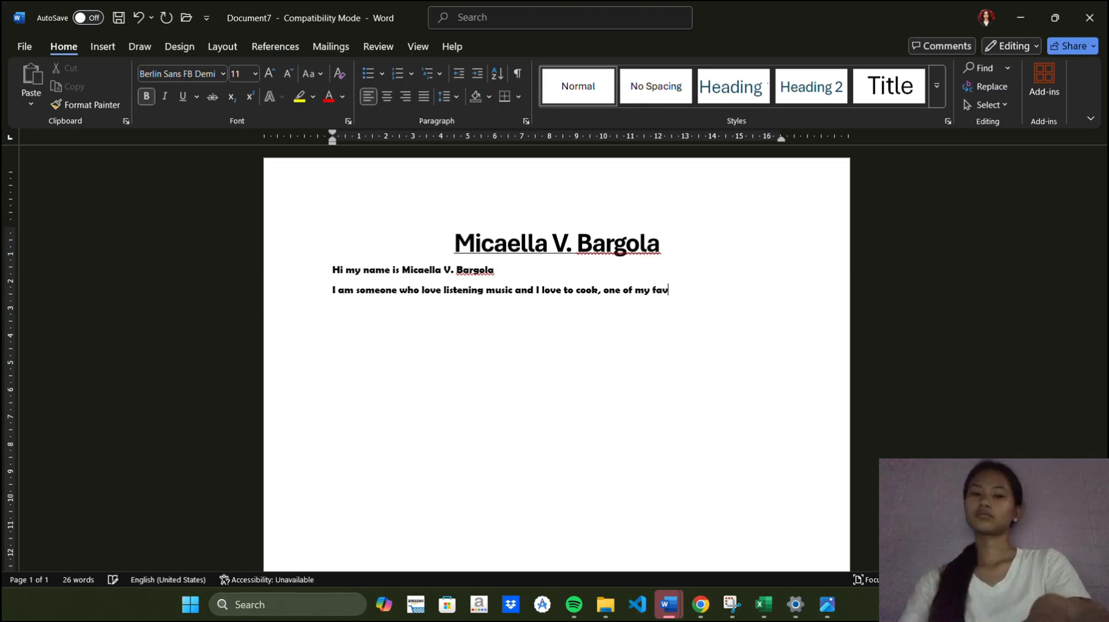
type("orite ")
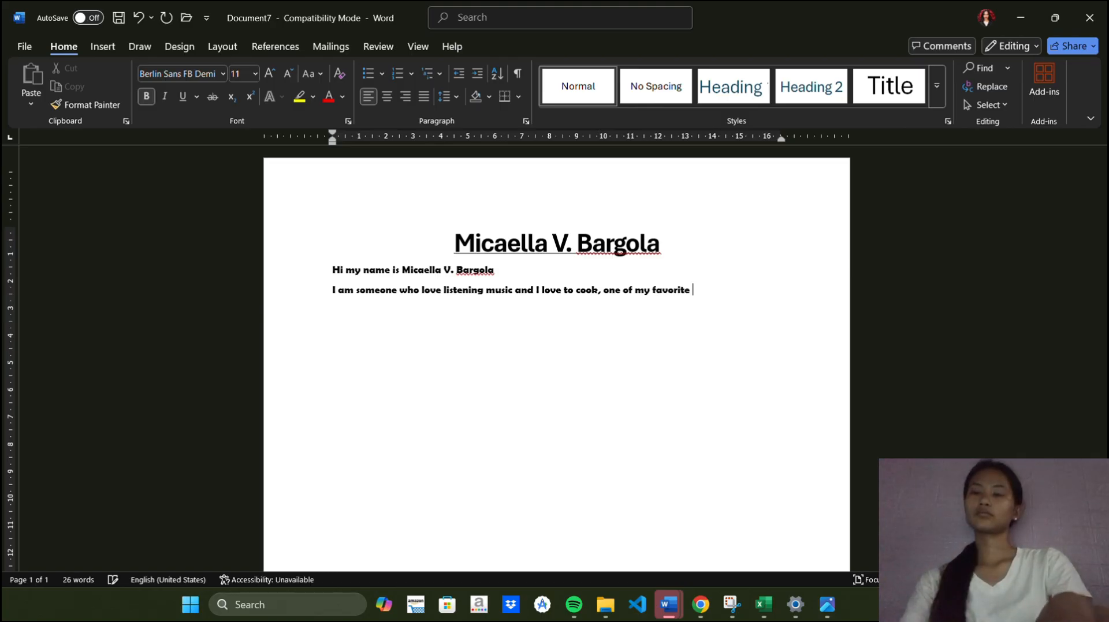
type("dish is ")
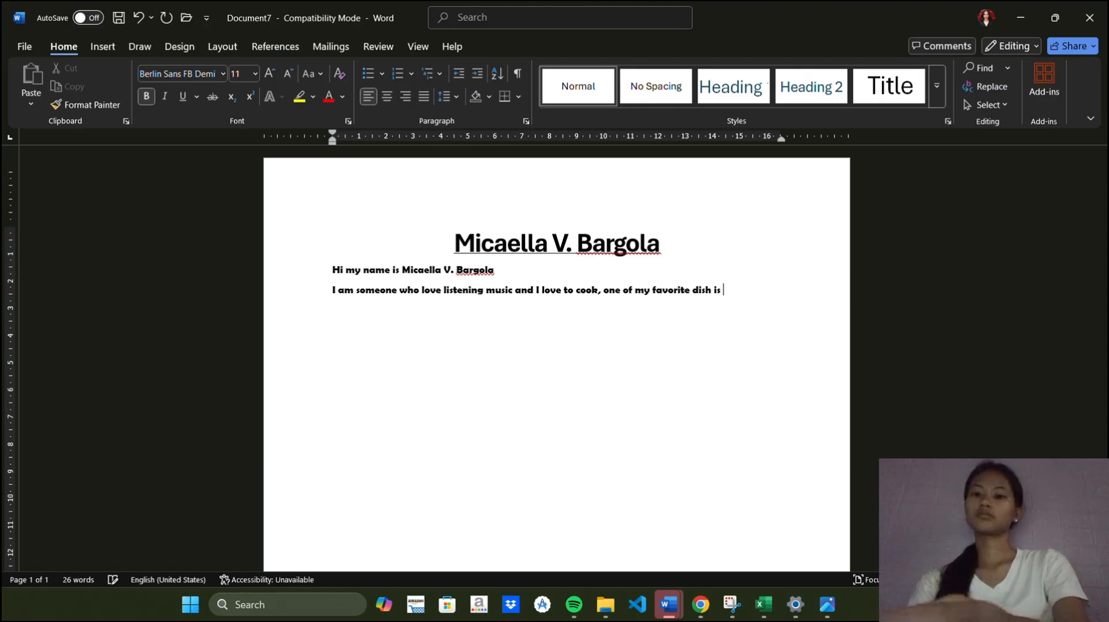
type("Si")
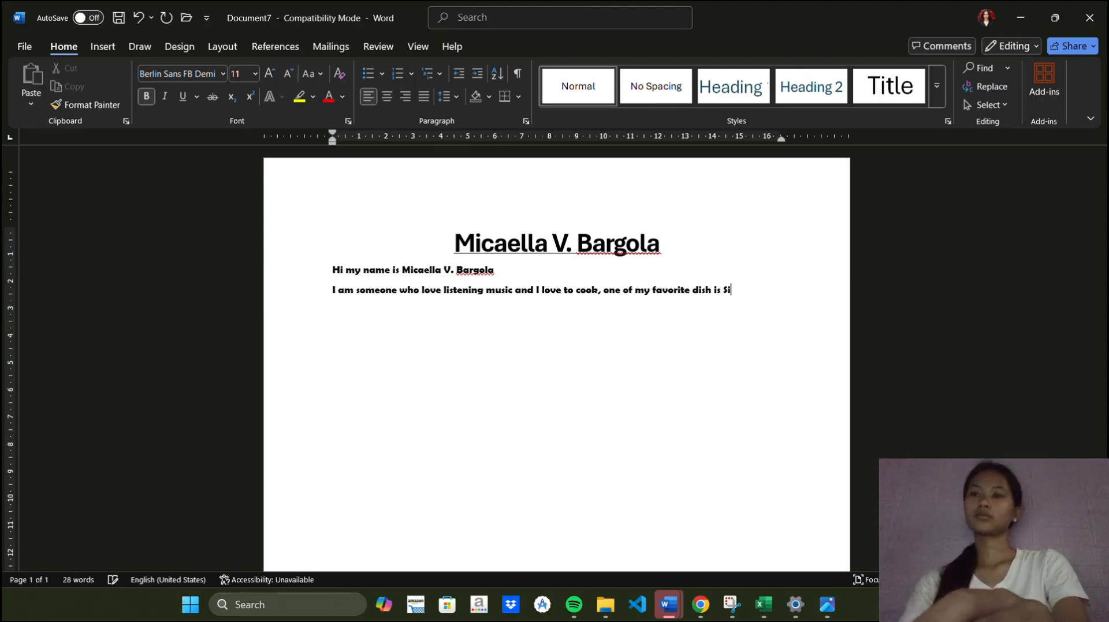
type("nigang")
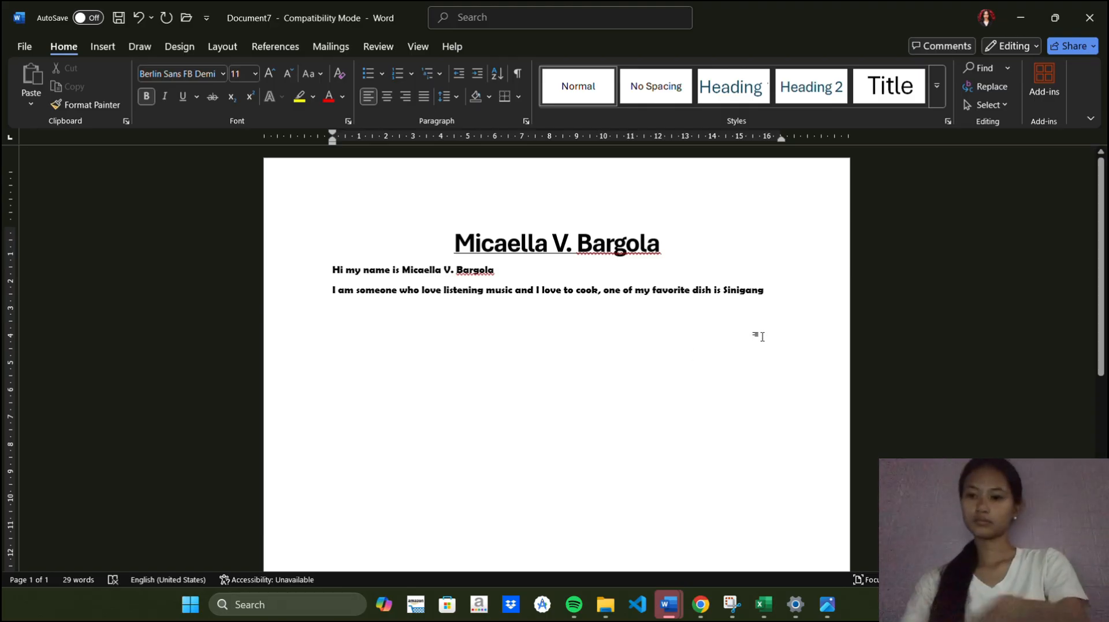
Select the new sentence and increase its font size to 14 pt
left_click_drag(767, 293, 338, 301)
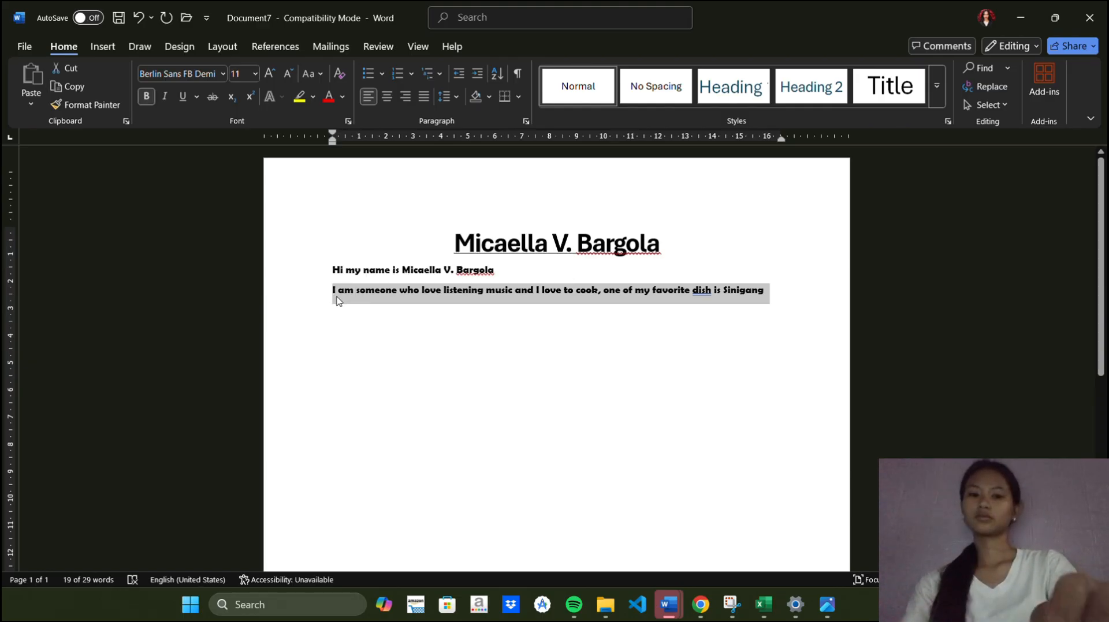
key("ctrl+shift+period")
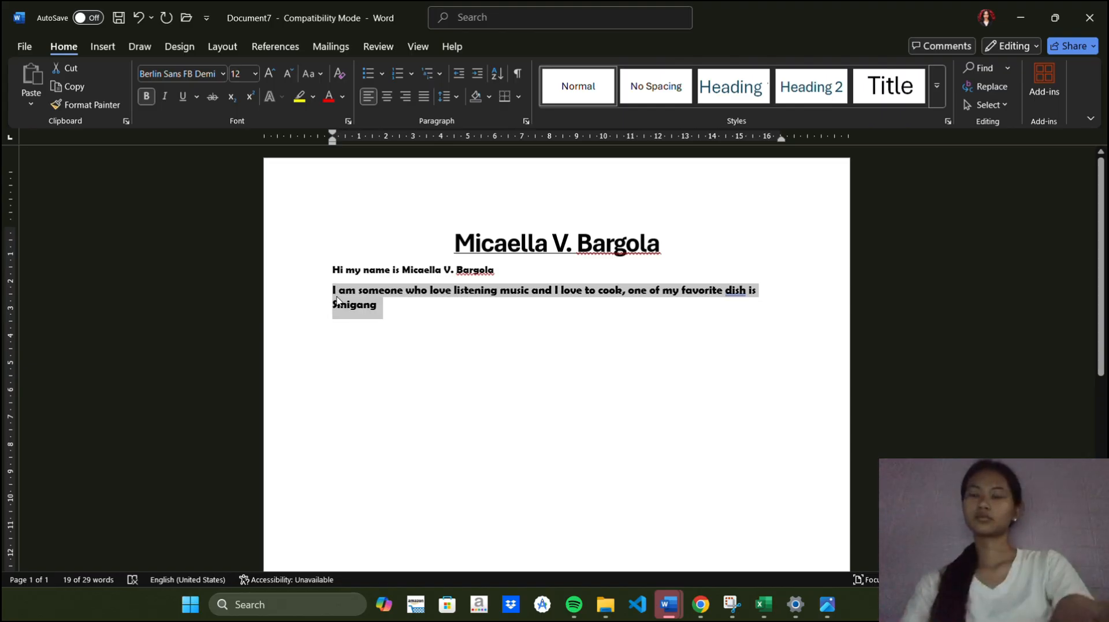
key("ctrl+shift+period")
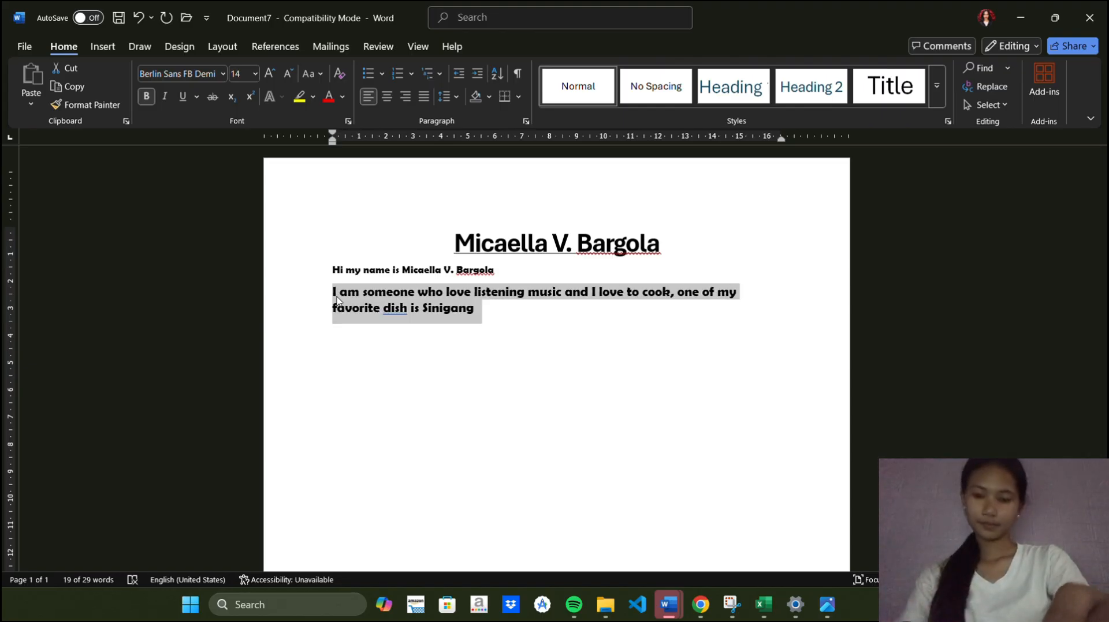
key("ctrl+shift+comma")
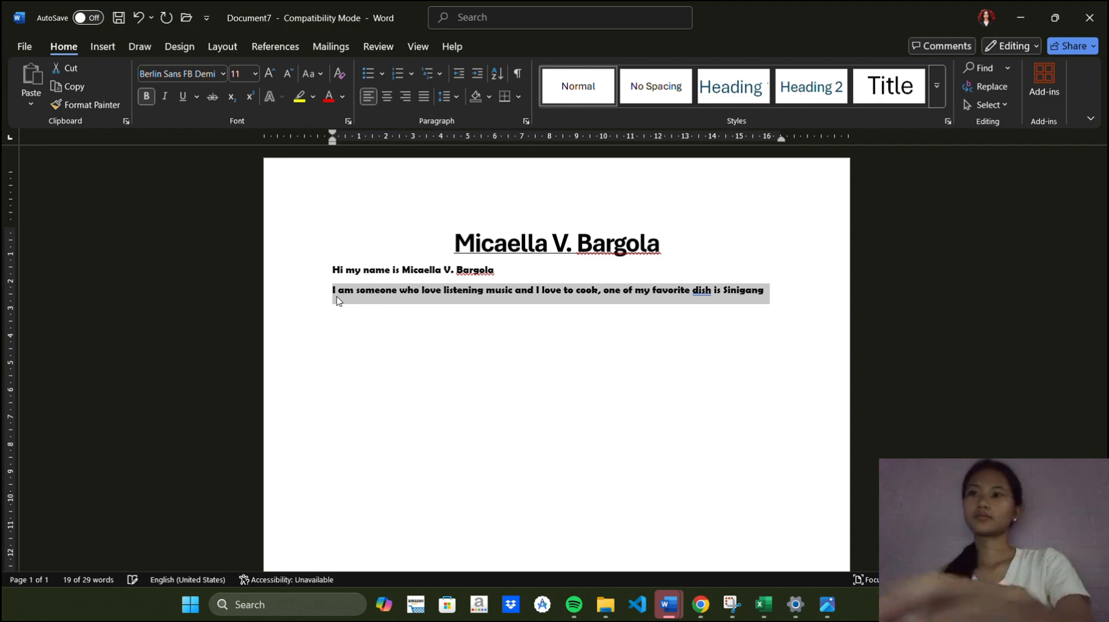
key("ctrl+shift+period")
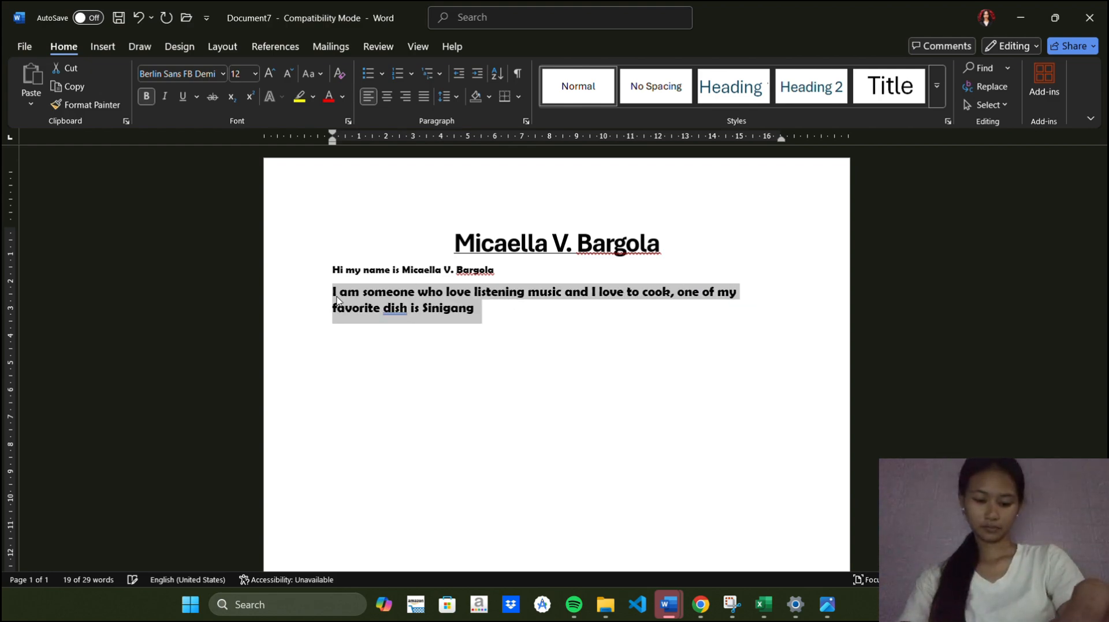
key("ctrl+shift+comma")
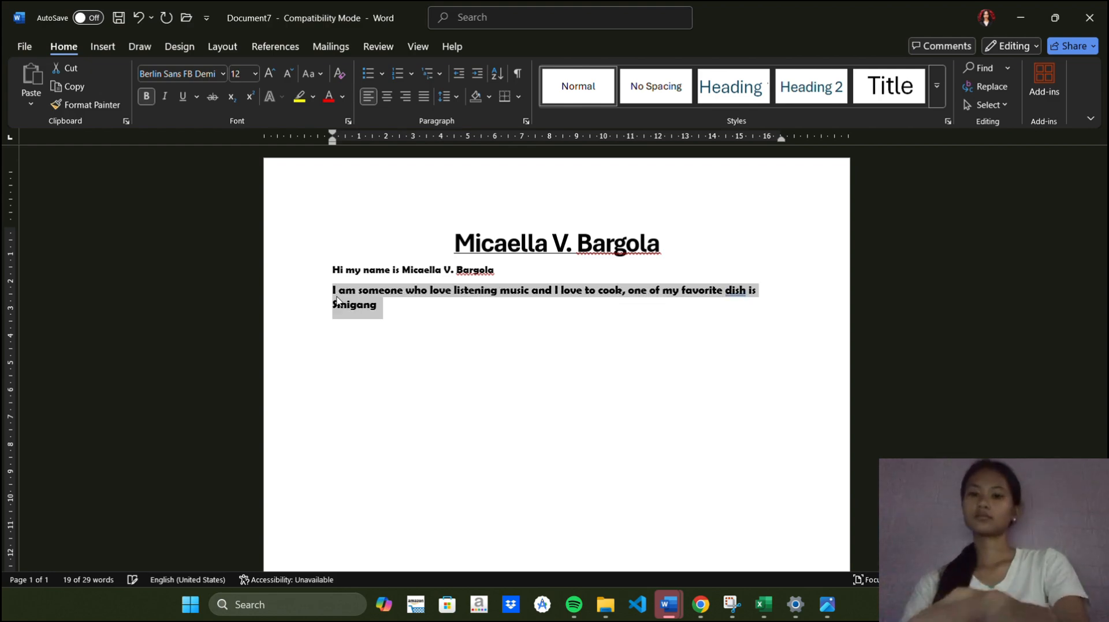
key("ctrl+shift+period")
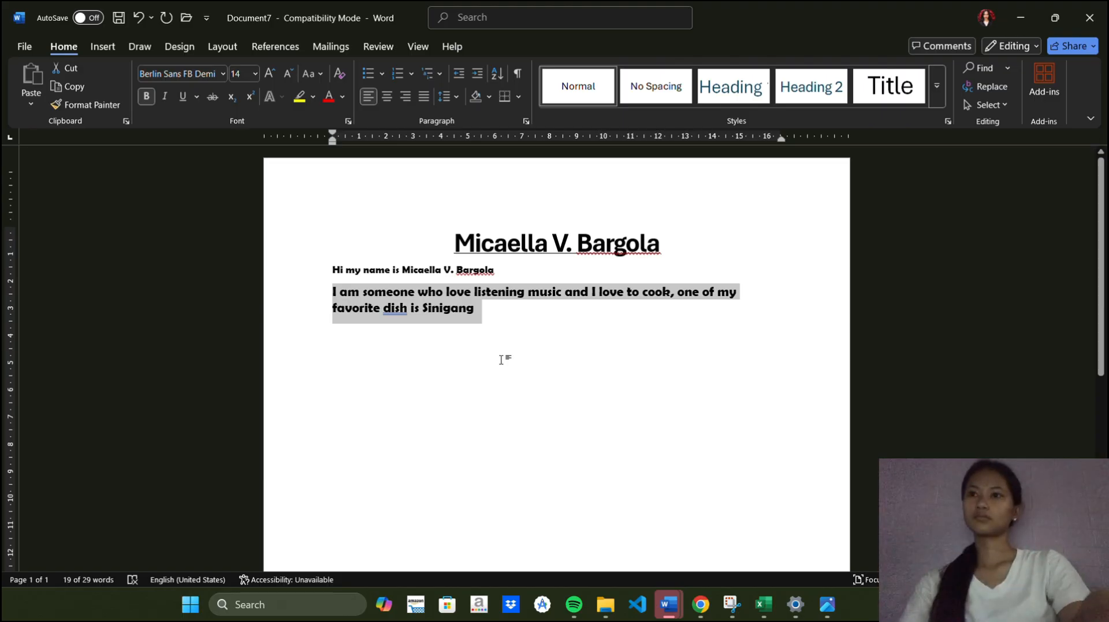
On a new line, write the sentence "I am looking forward to getting to know you all, and making new connections"
left_click(498, 313)
key("Return")
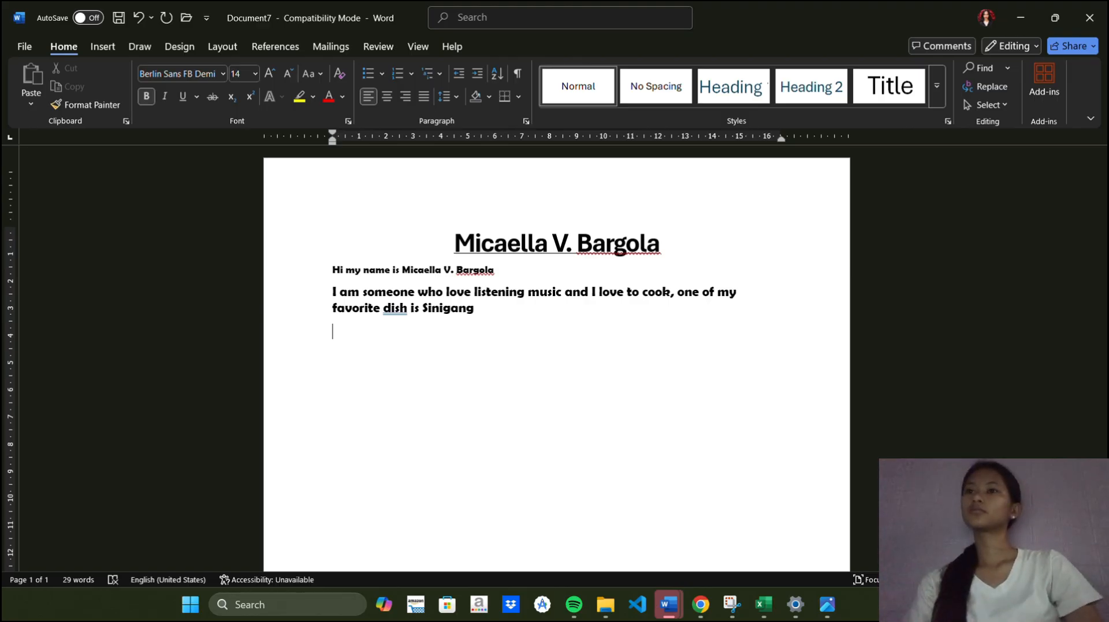
type("i")
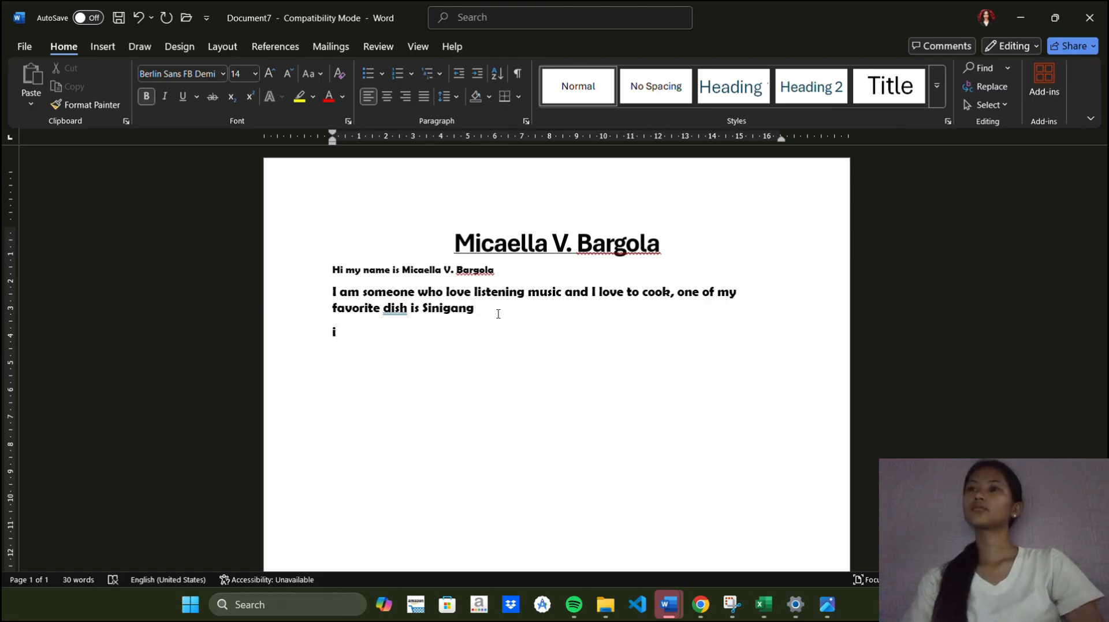
key("BackSpace")
type("I a")
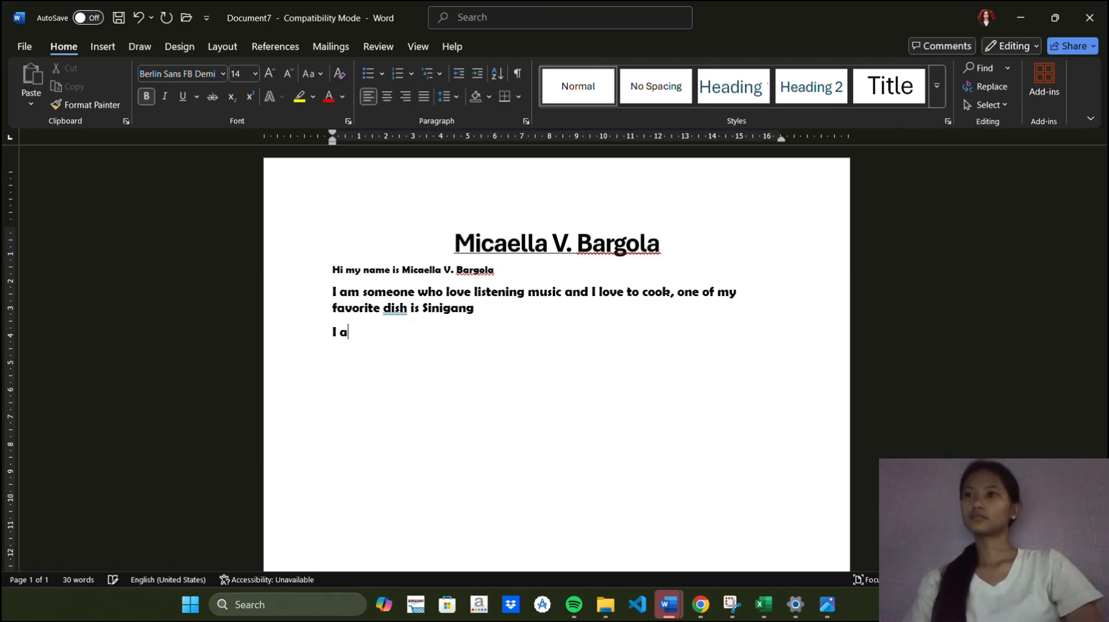
type("m Ilo")
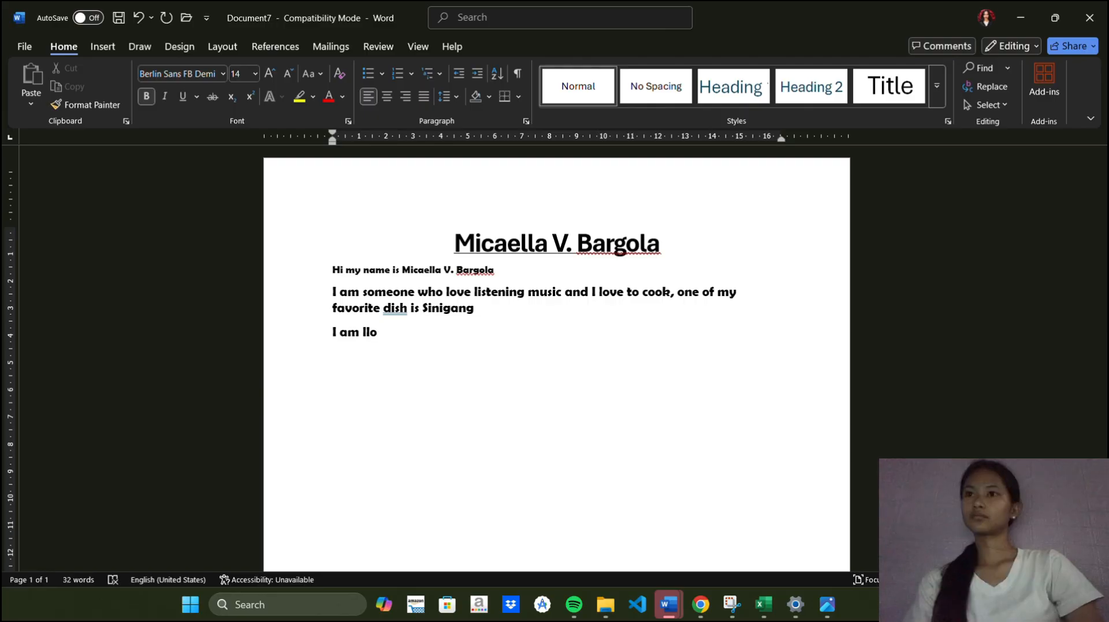
key("BackSpace")
key("BackSpace")
type("ooking for")
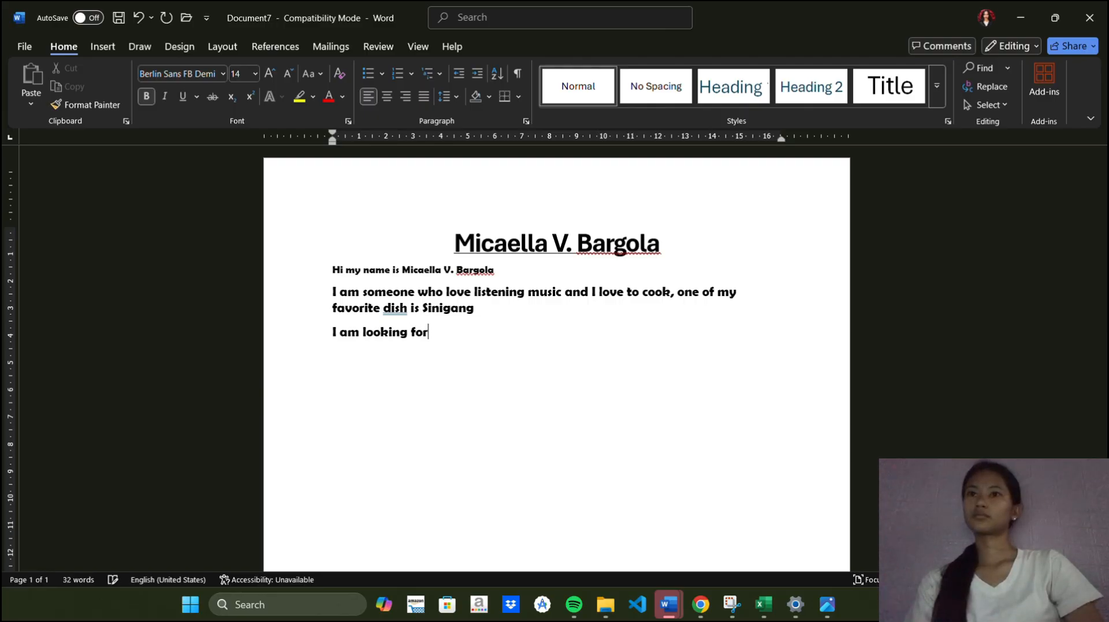
type("wanr")
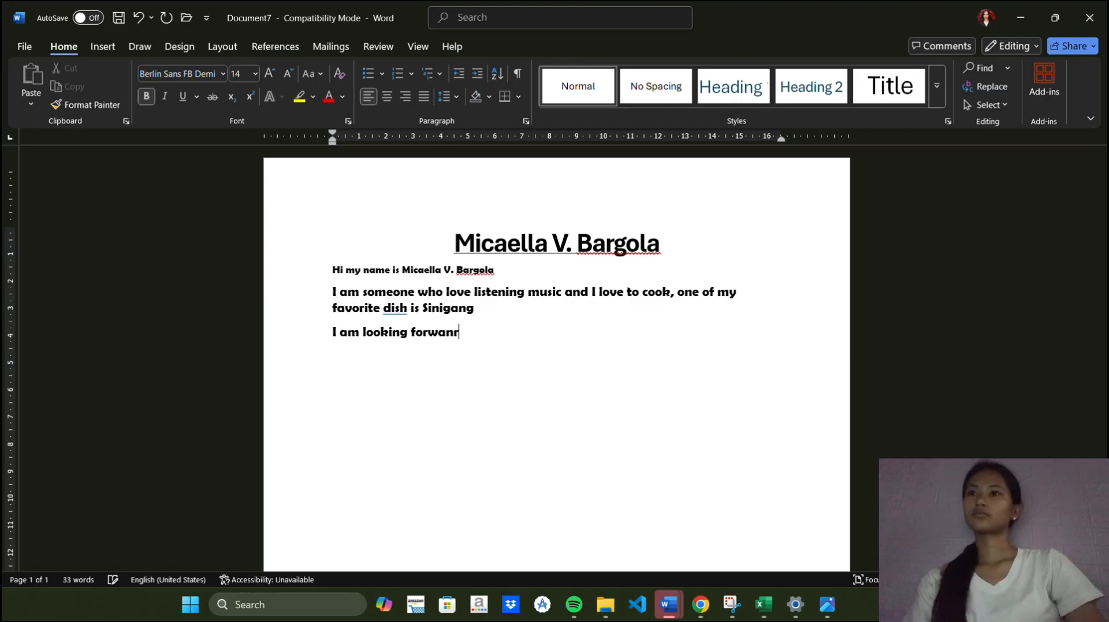
type("d")
key("BackSpace")
key("BackSpace")
key("BackSpace")
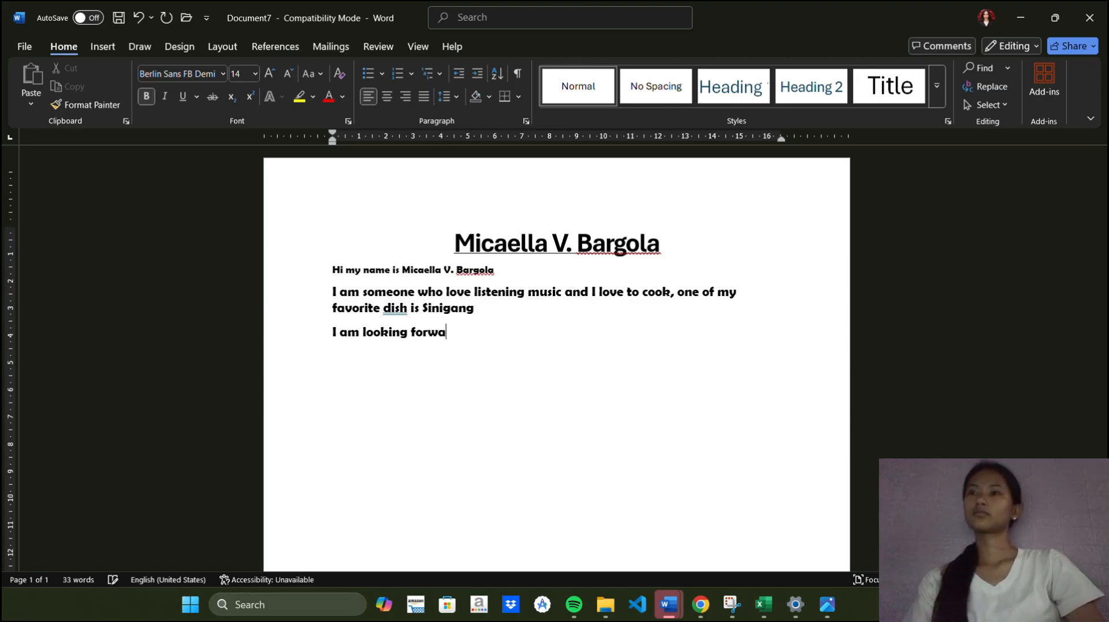
type("rd y")
key("BackSpace")
type("to getting")
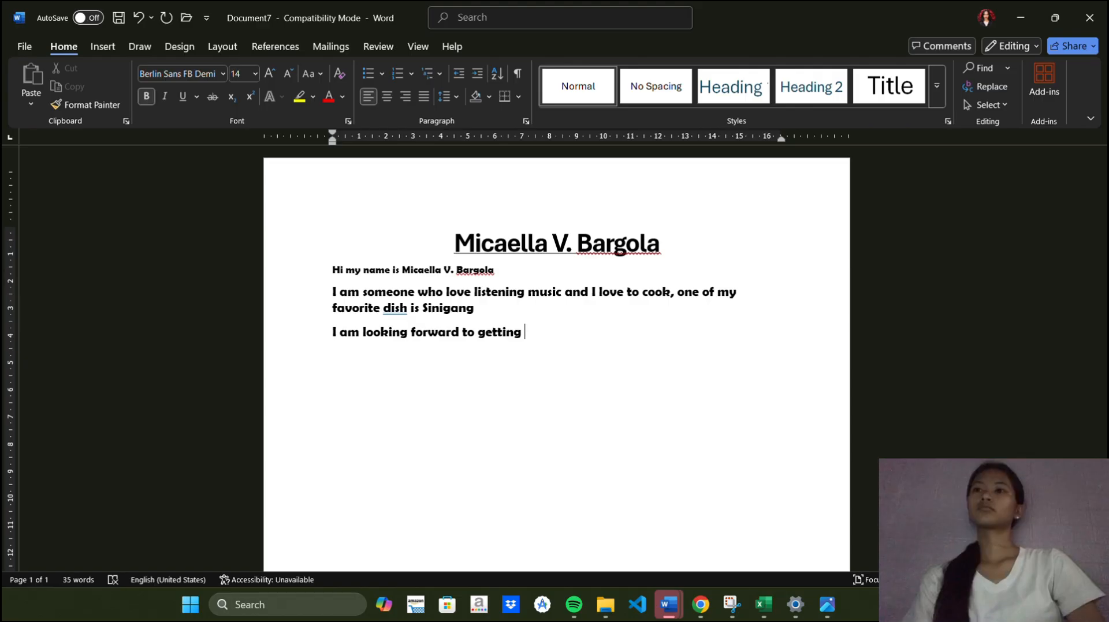
type("to ")
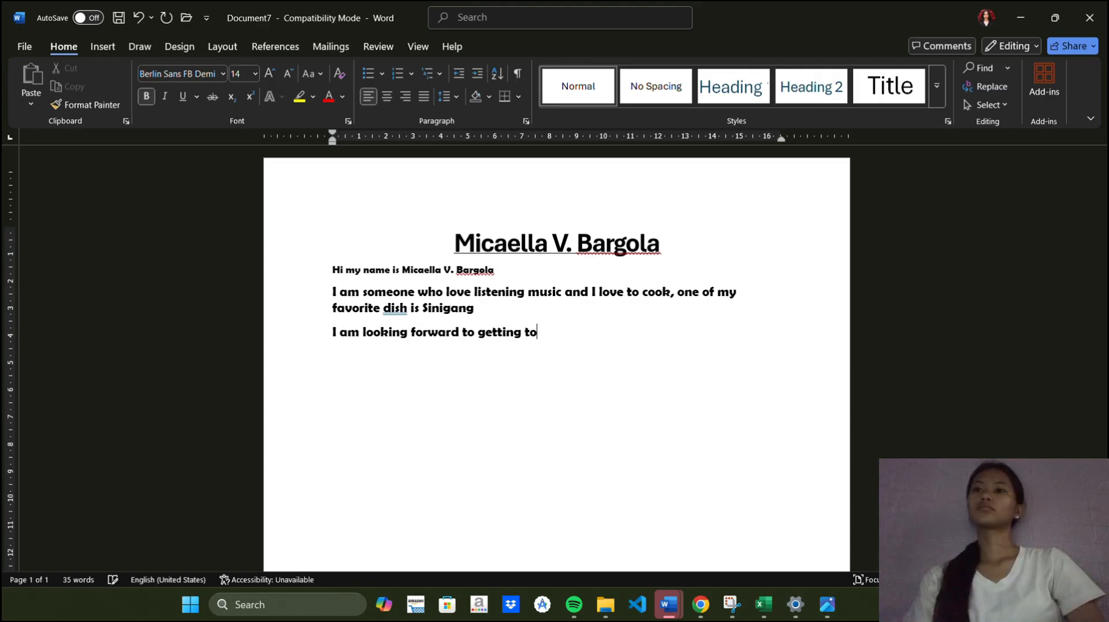
type("ko")
key("BackSpace")
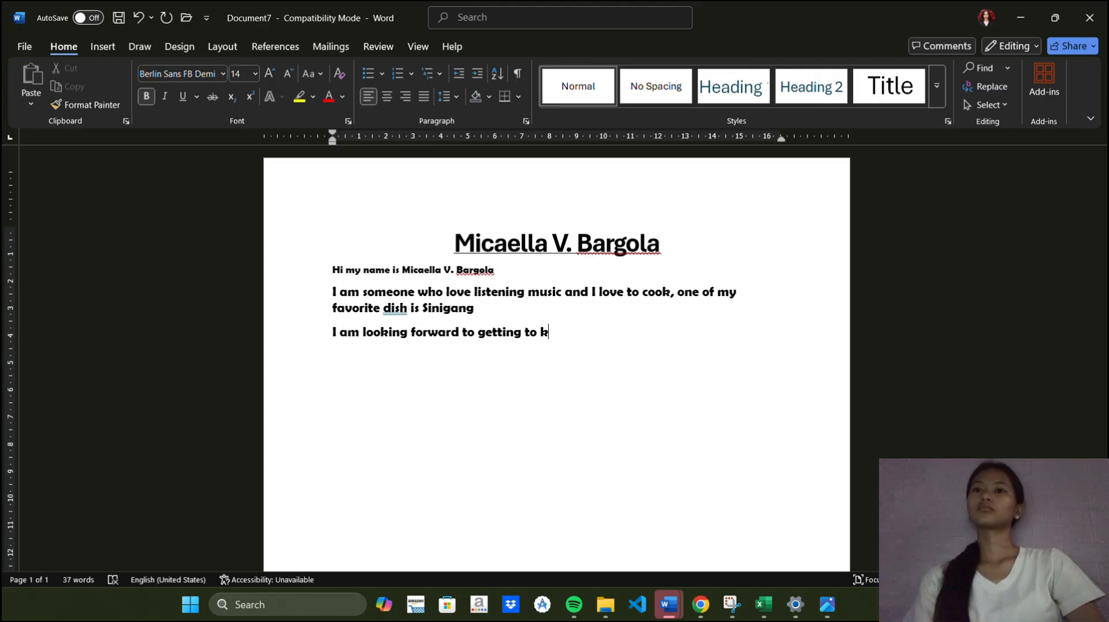
type("now ")
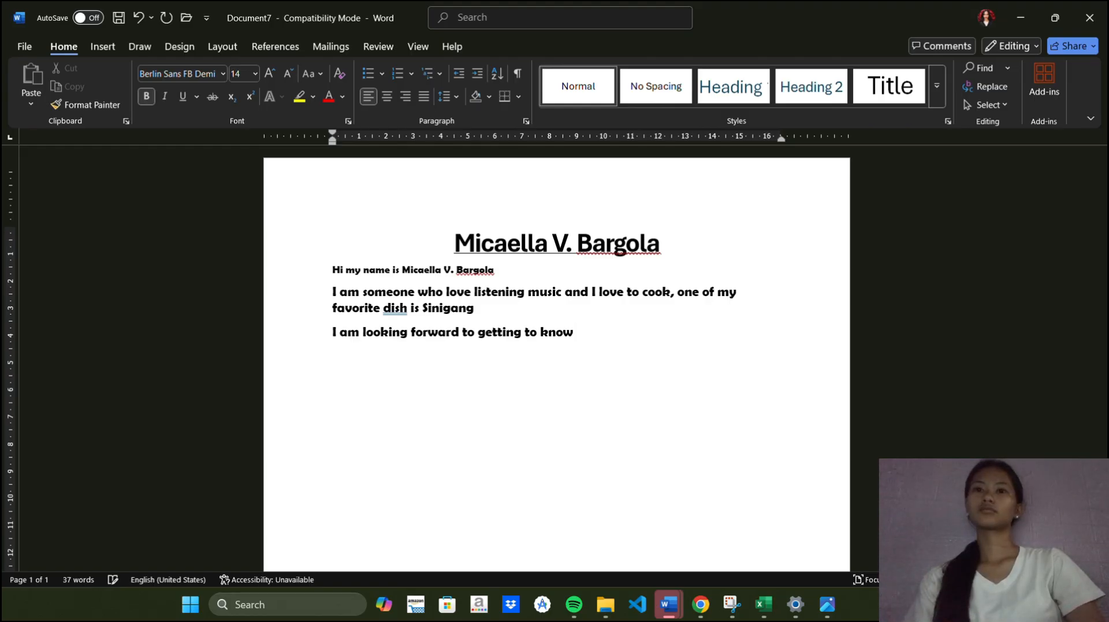
type("y")
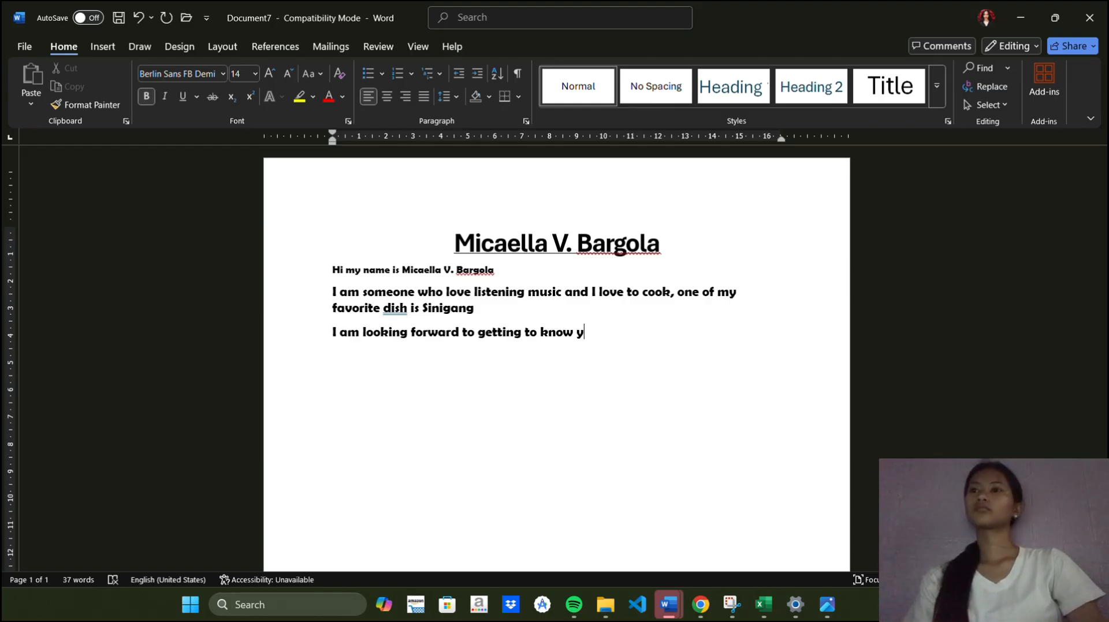
type("ou")
type("all")
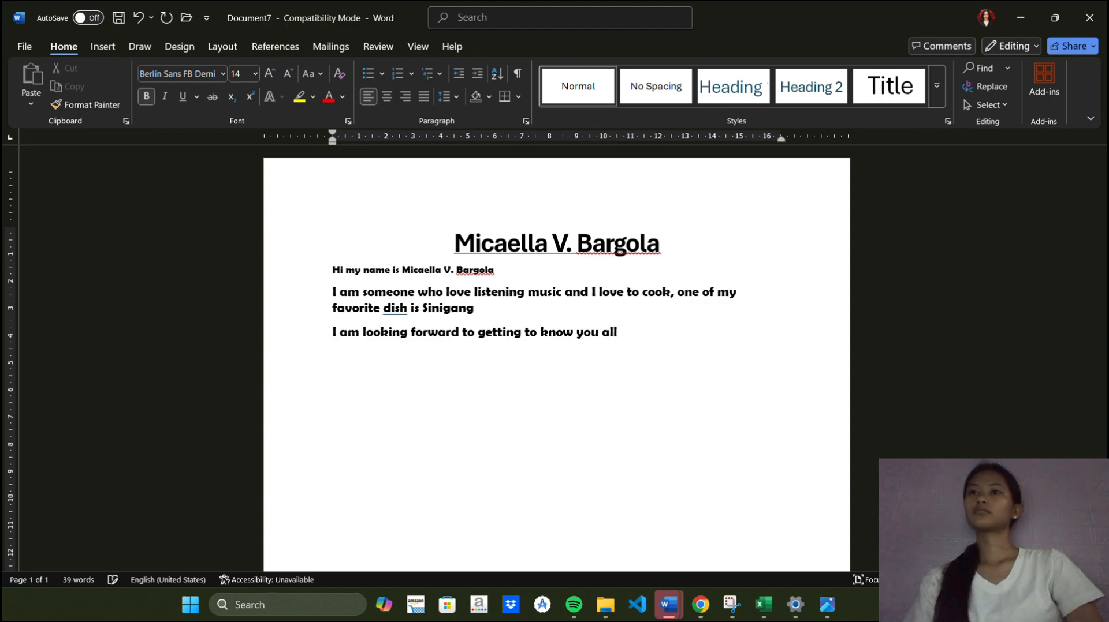
type(", and making")
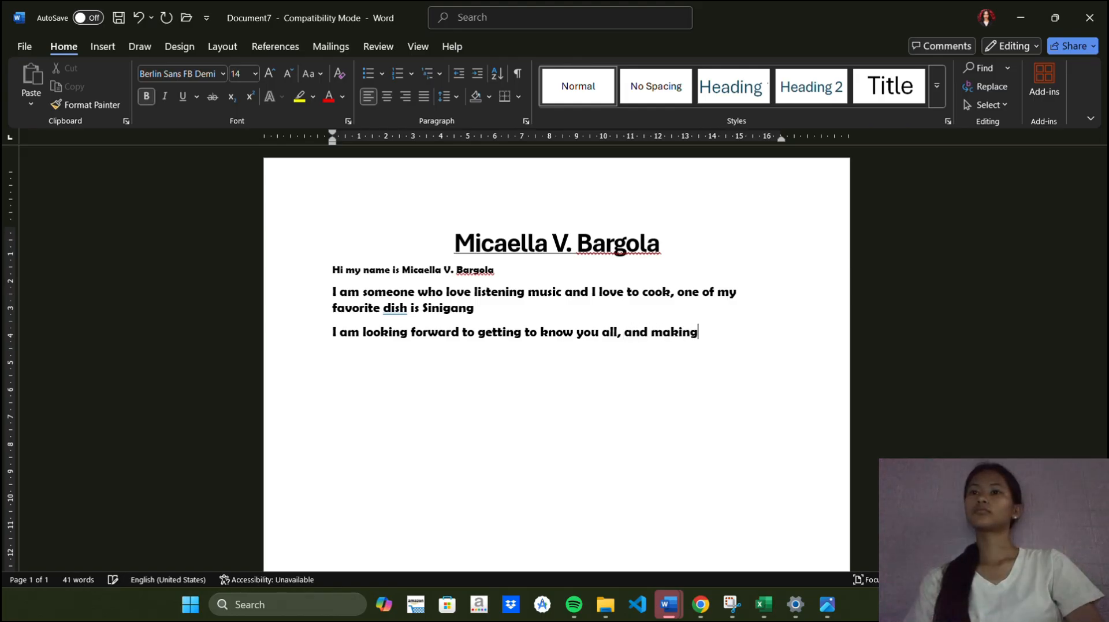
type(" new co")
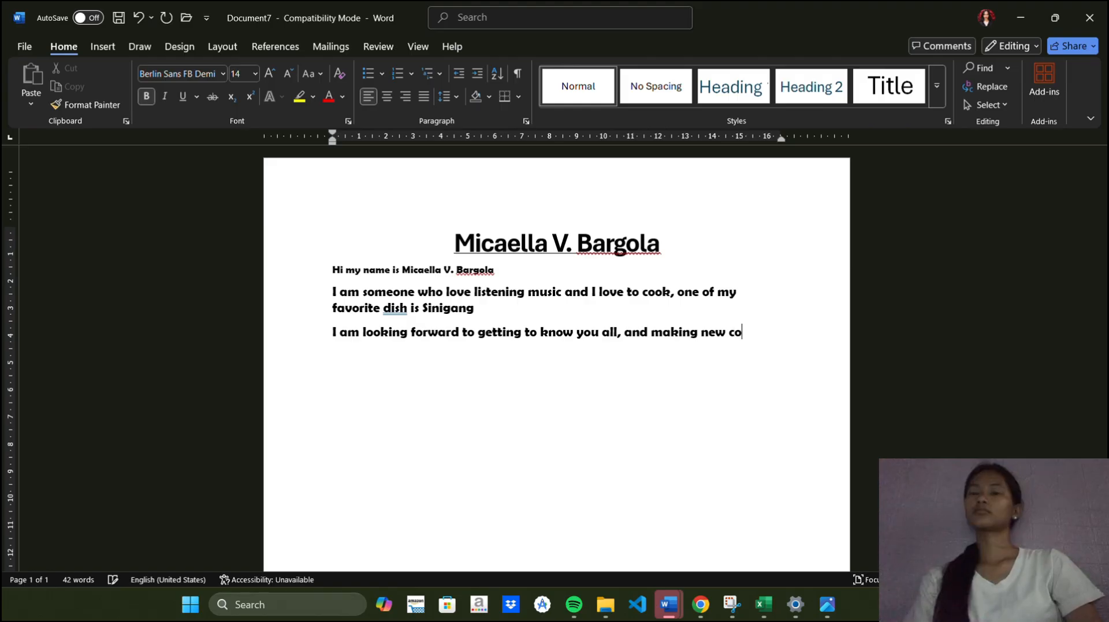
type("nnection")
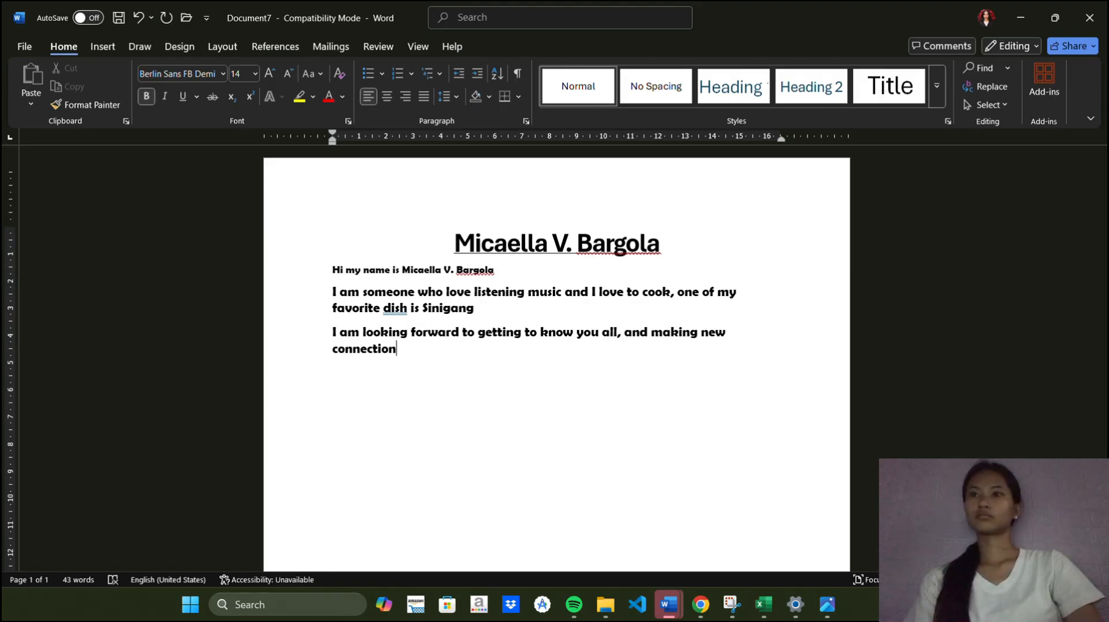
type("s")
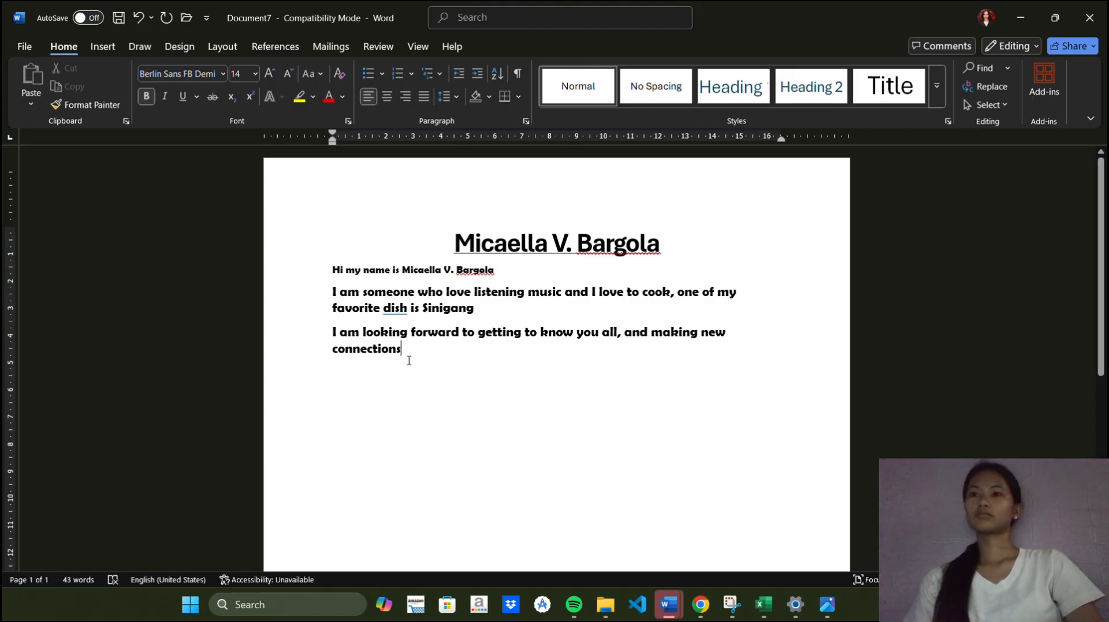
Select the new sentence and make it italic
left_click_drag(409, 360, 333, 338)
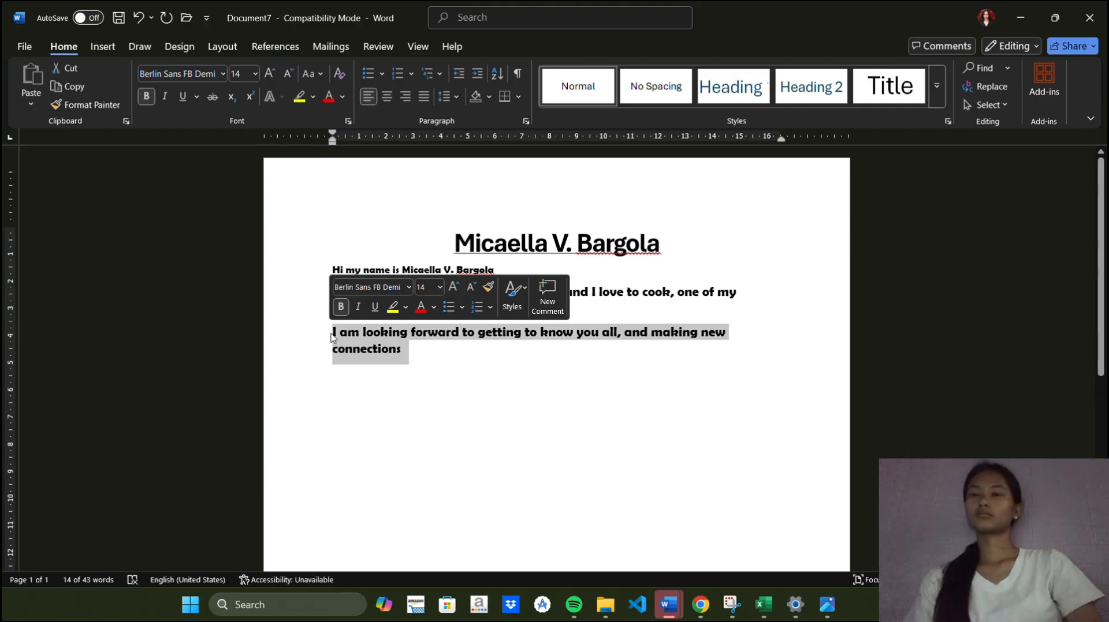
key("ctrl+i")
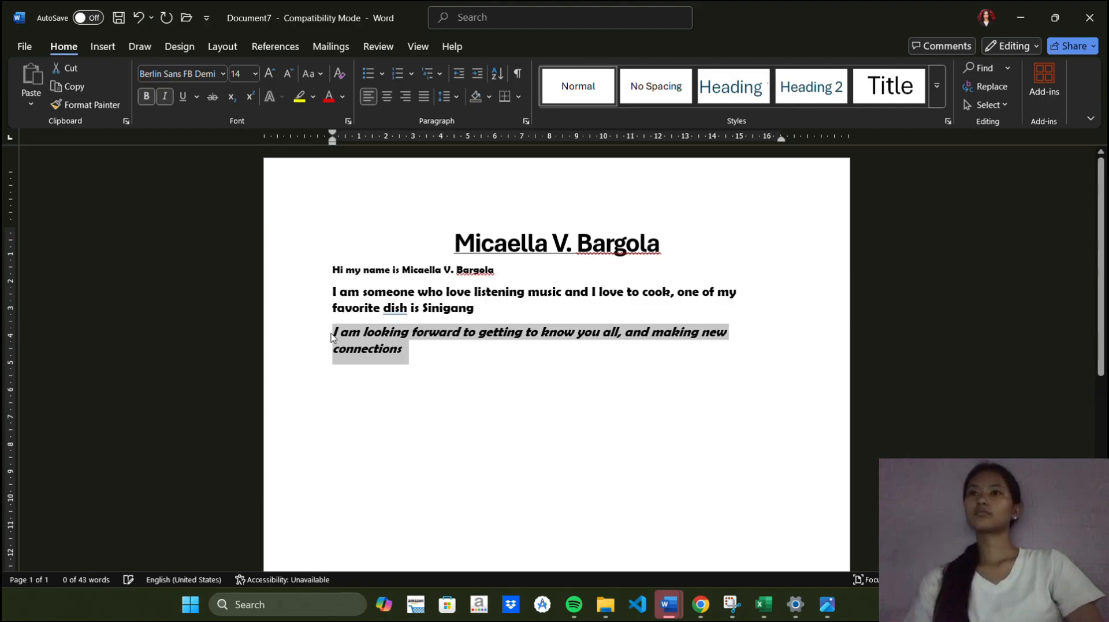
left_click(439, 363)
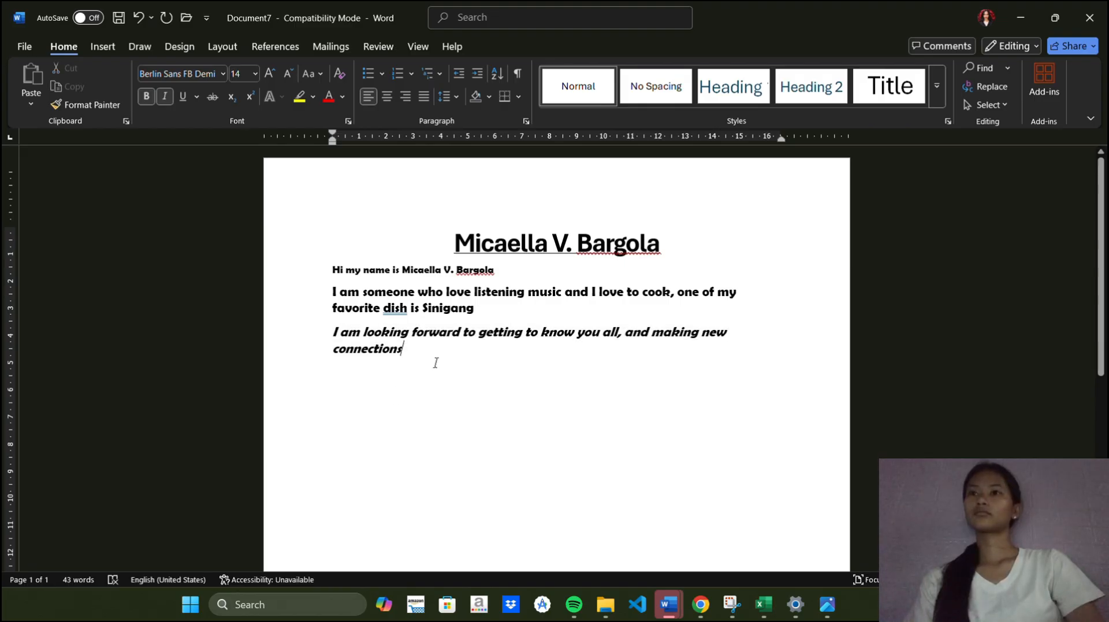
Start a centered bulleted list on a new line with italics off and add the item "Cooking"
key("Return")
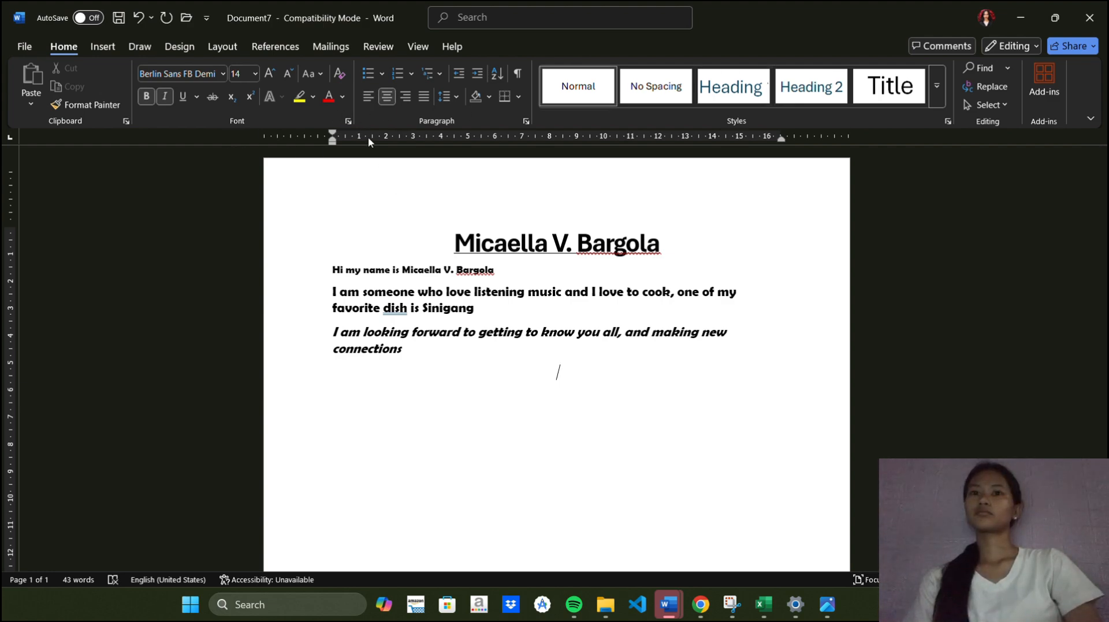
key("ctrl+i")
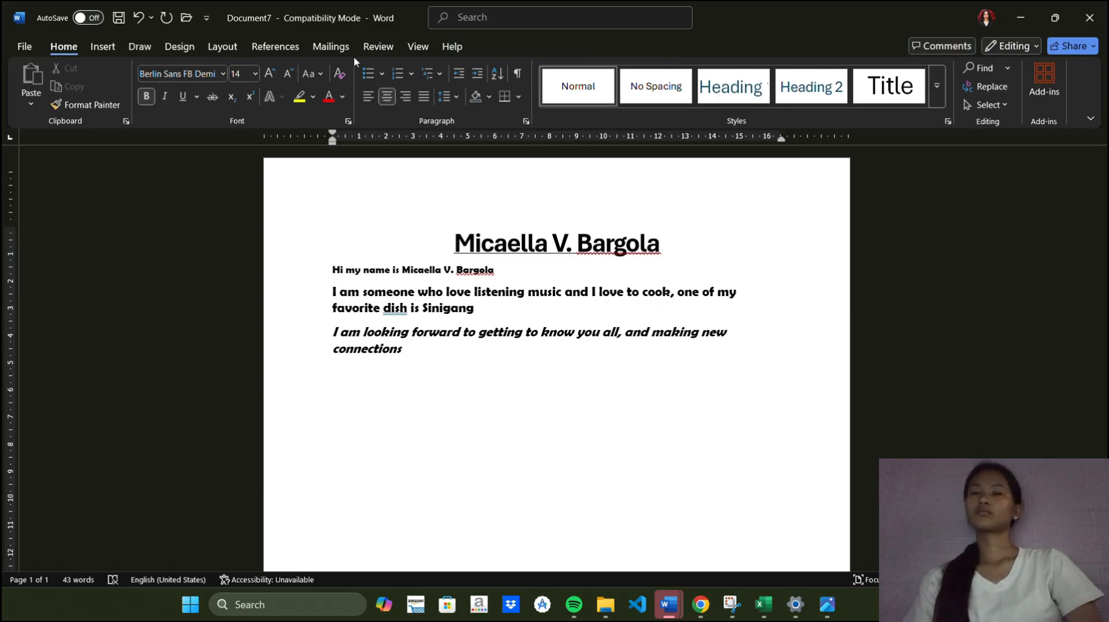
left_click(368, 75)
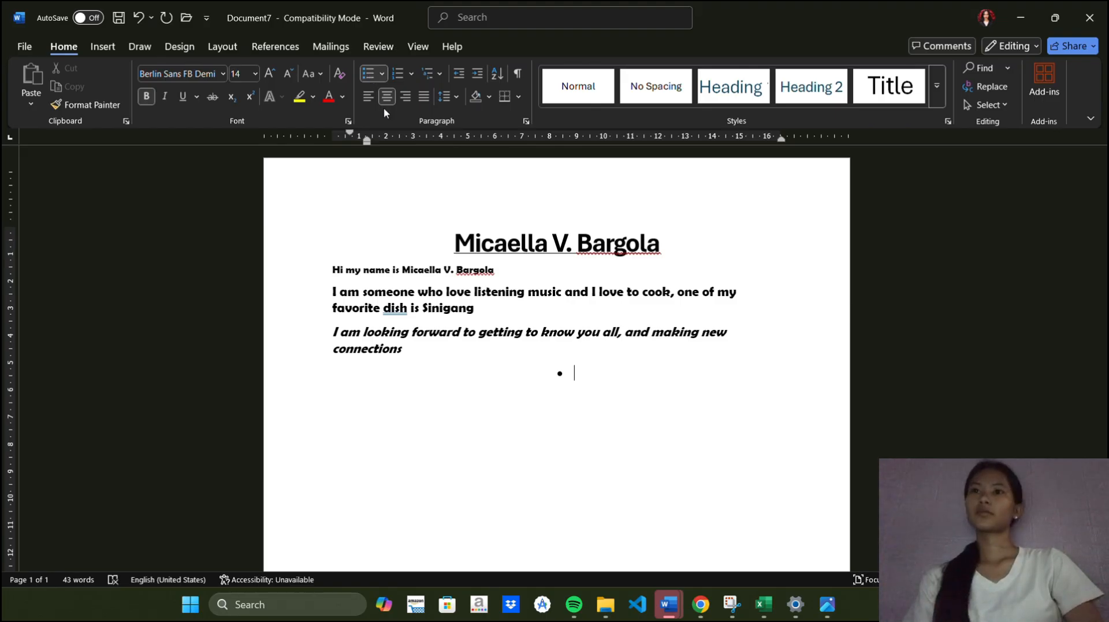
type("C")
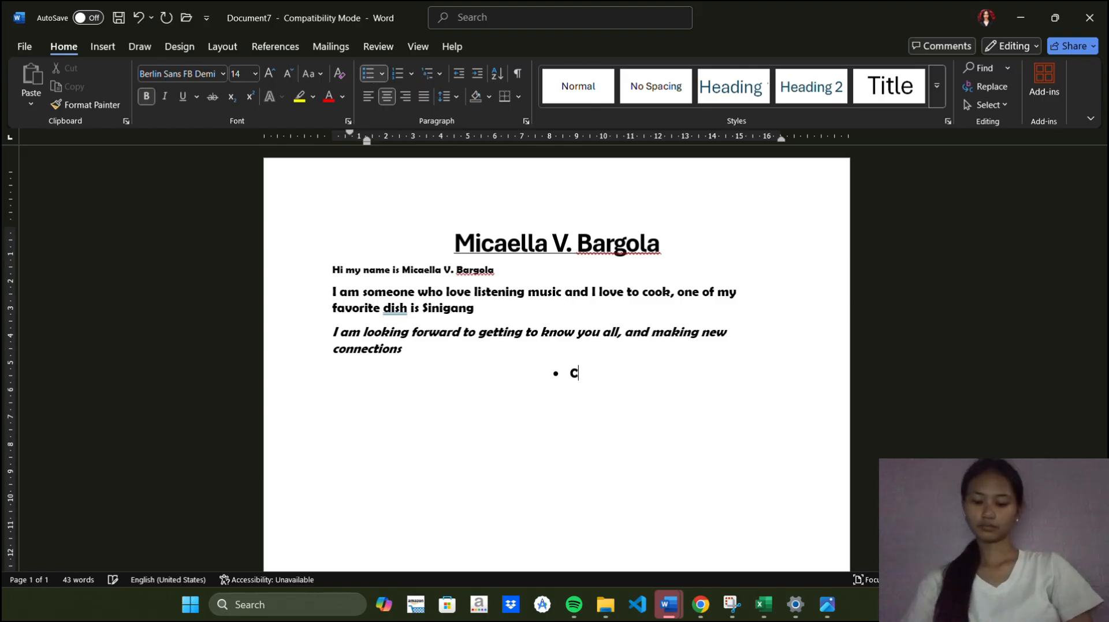
type("ok")
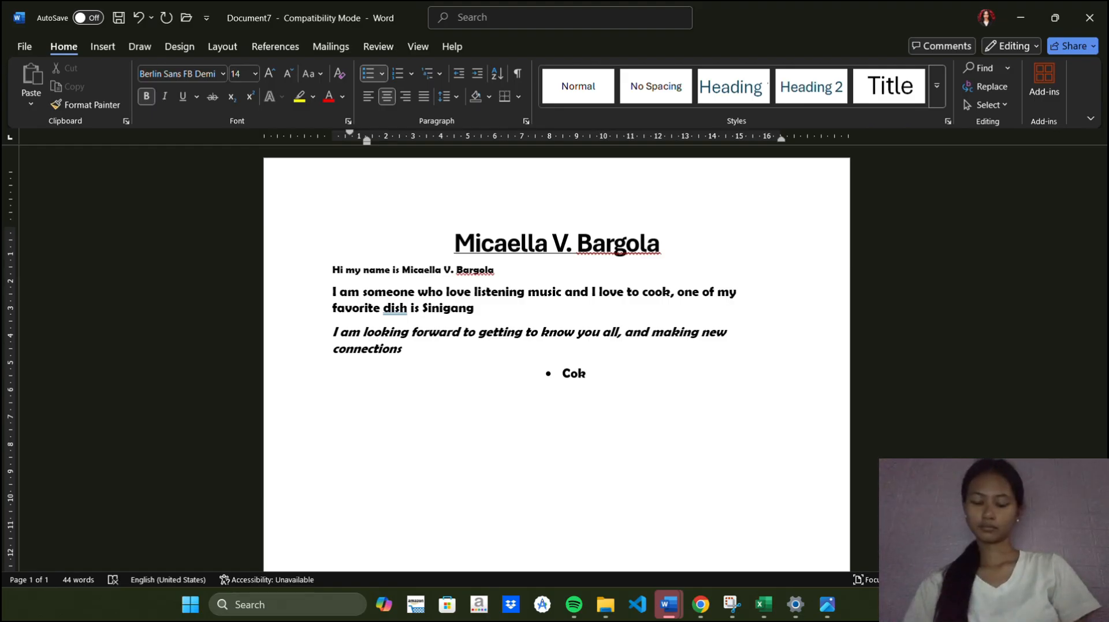
key("BackSpace")
key("BackSpace")
type("ooking ")
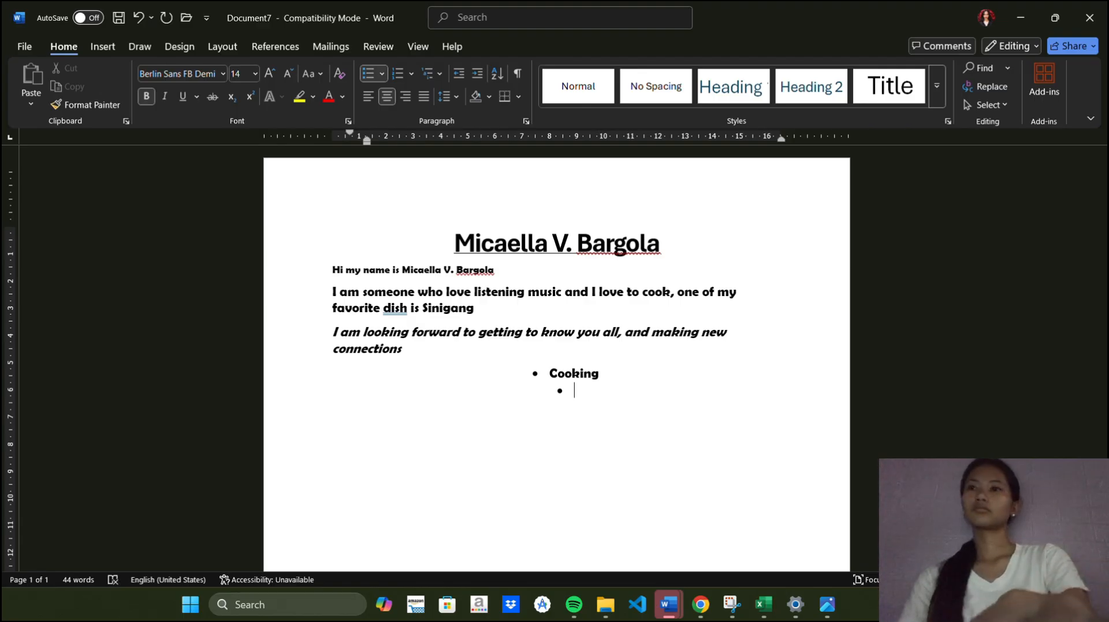
type("ca")
Add "Calligraphy" as the next bullet item
key("BackSpace")
key("BackSpace")
type("Cali")
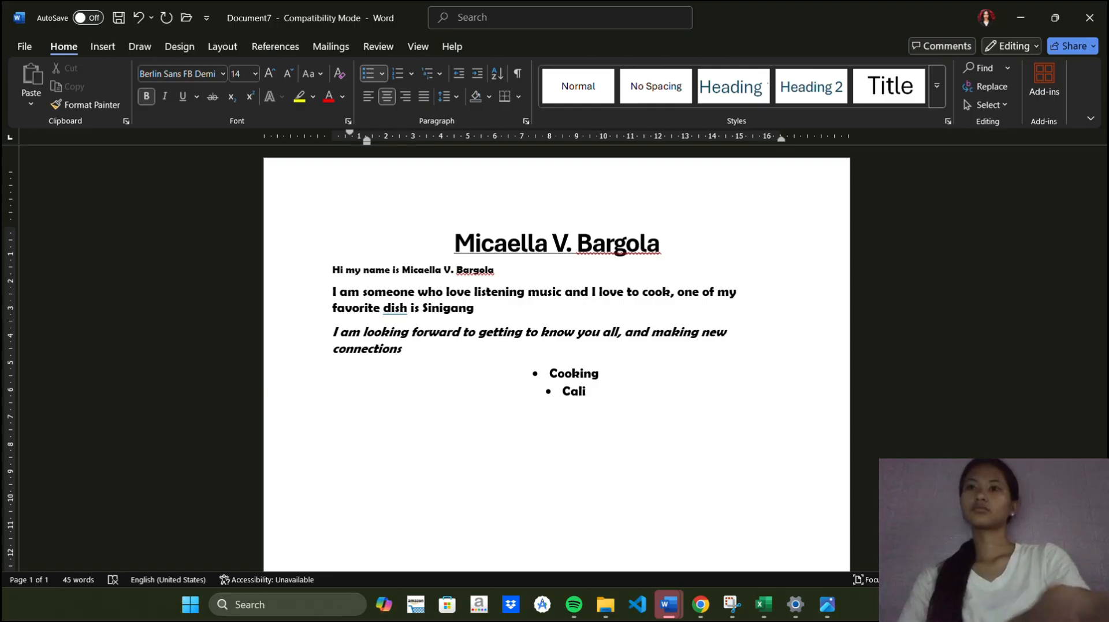
key("BackSpace")
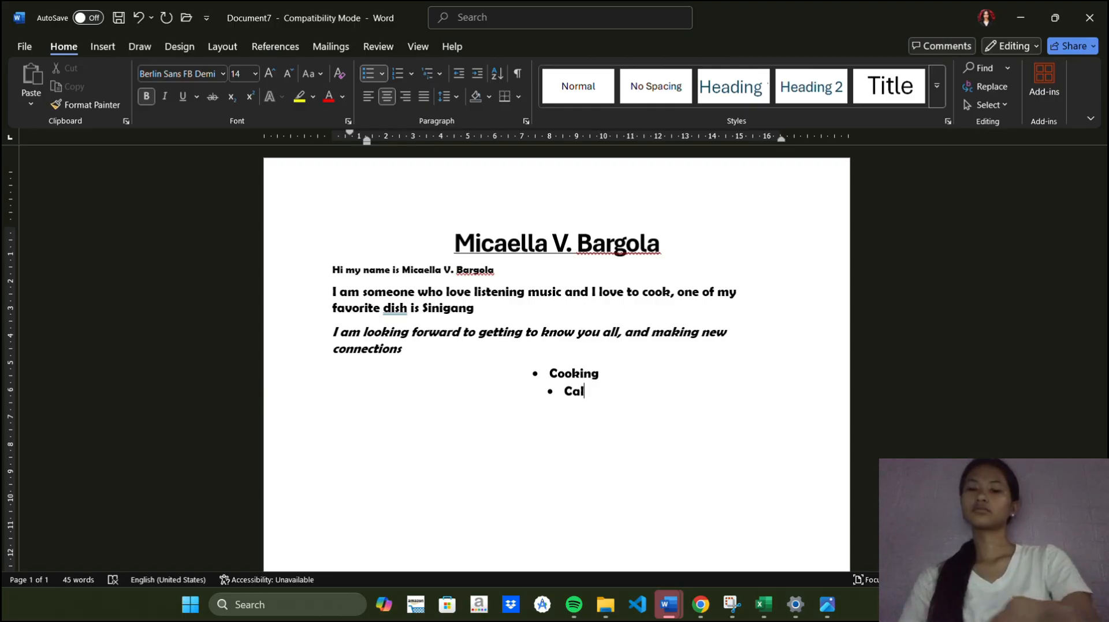
type("ligraphy")
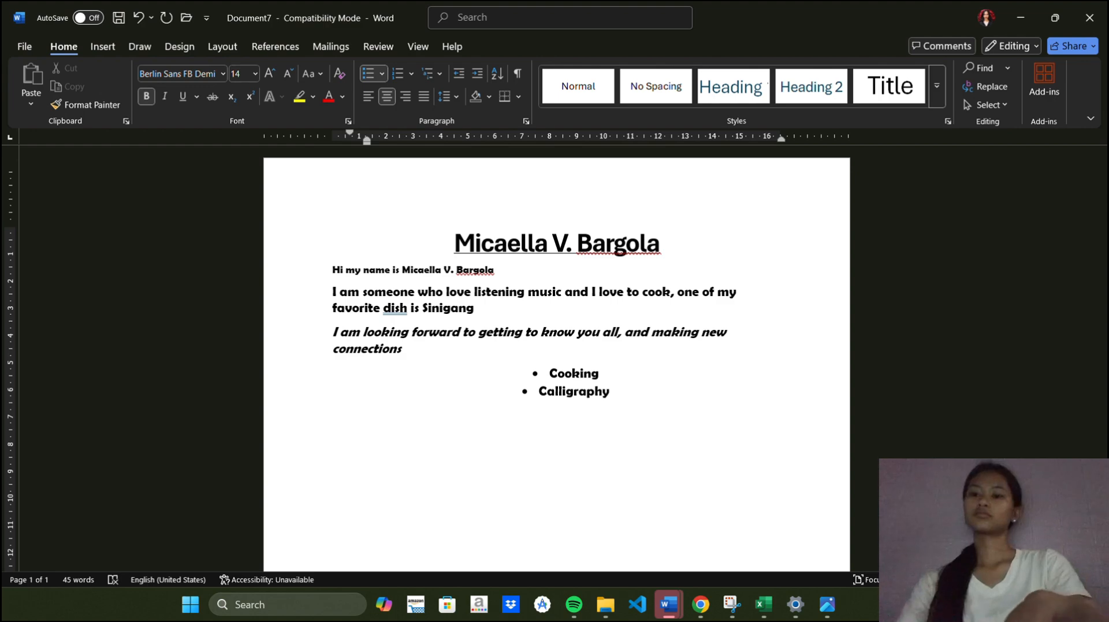
key("Return")
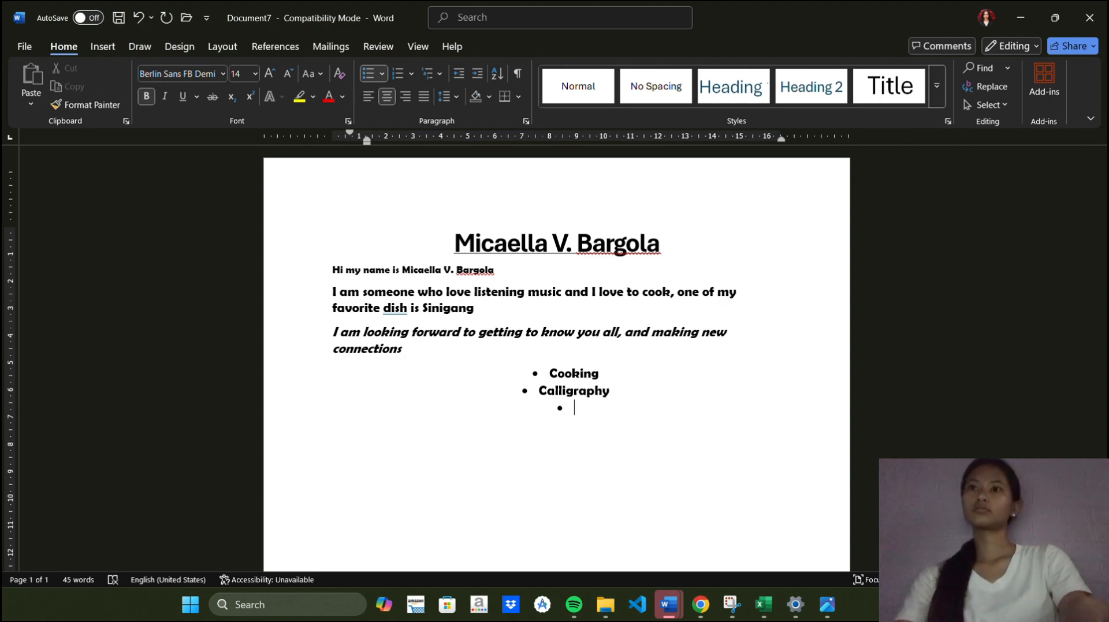
Add "Photography" as the next bullet item and start a new bullet
type("Phot")
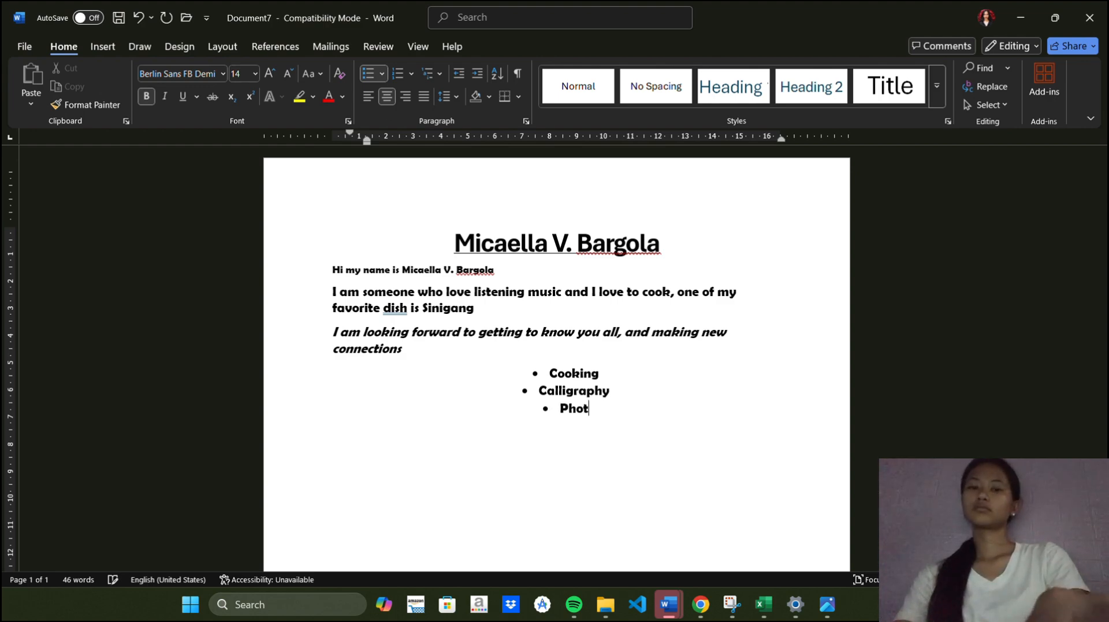
type("ograpy")
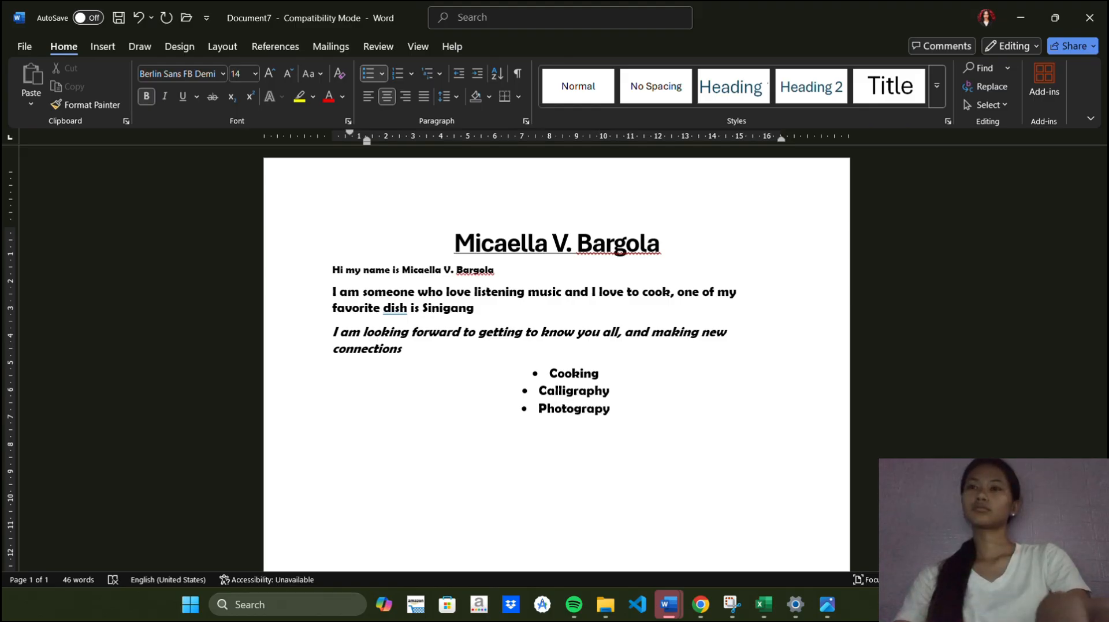
key("BackSpace")
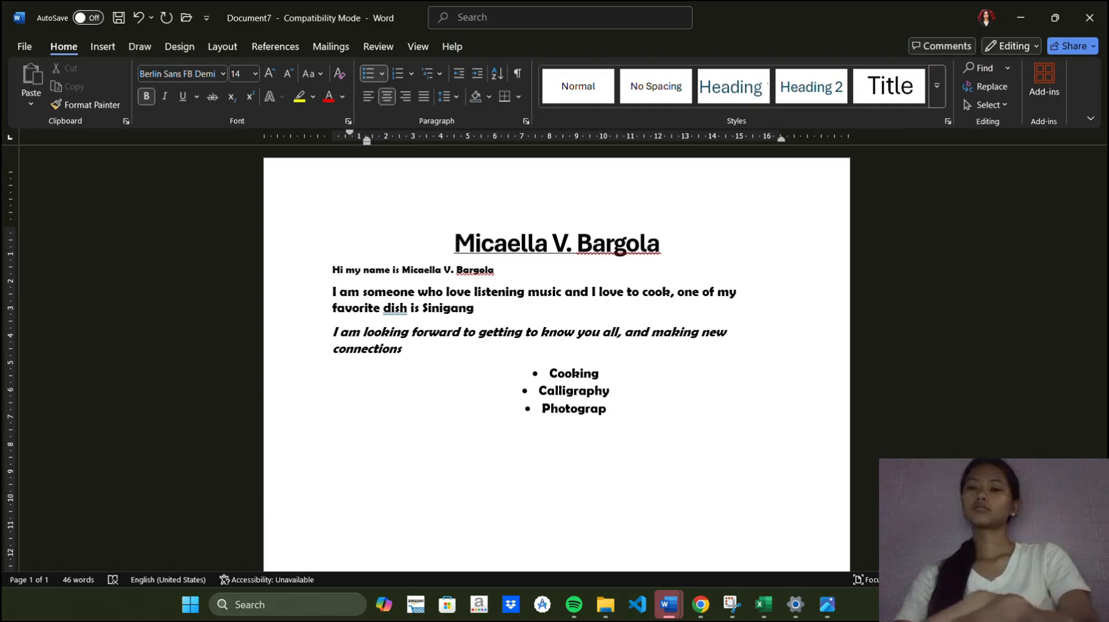
type("hy ")
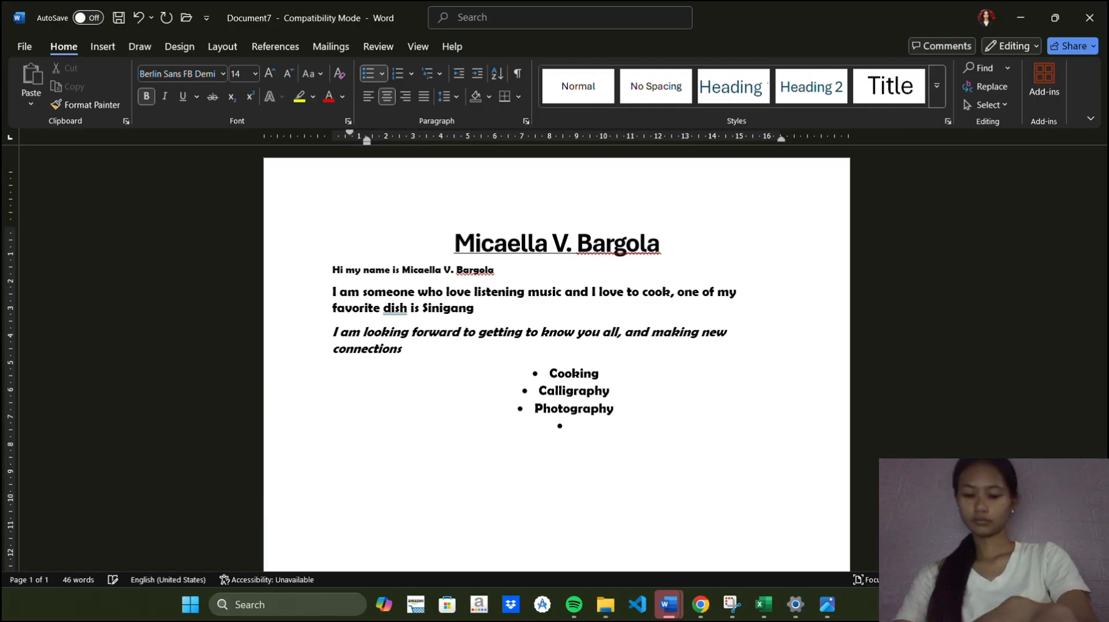
type("Tr")
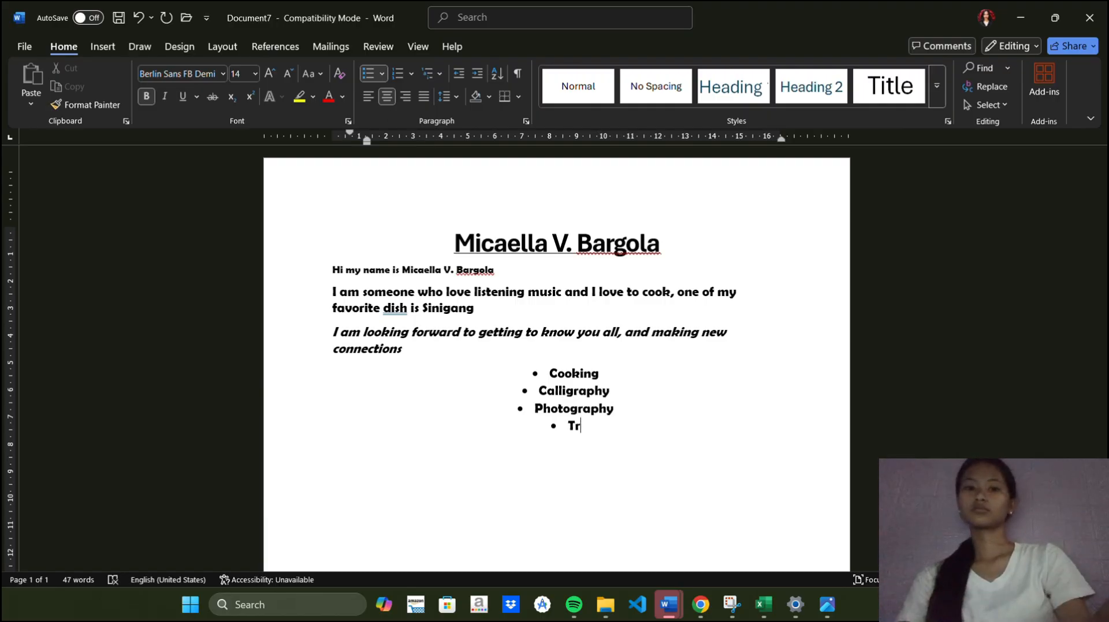
Add "Thrifting" as the last bullet item
key("BackSpace")
type("hri")
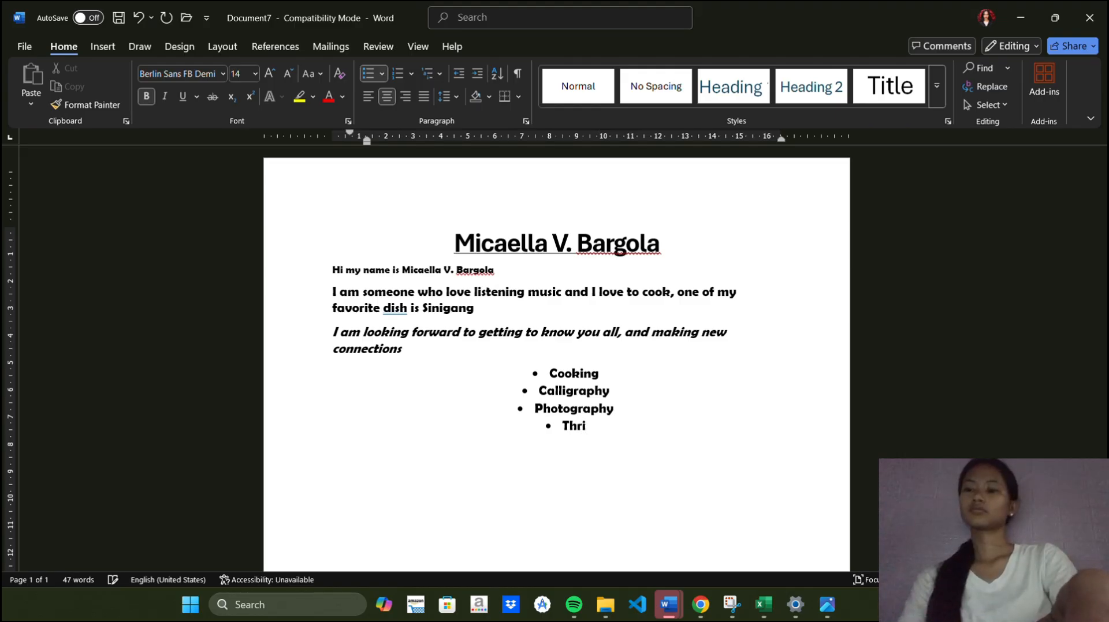
type("ftinh")
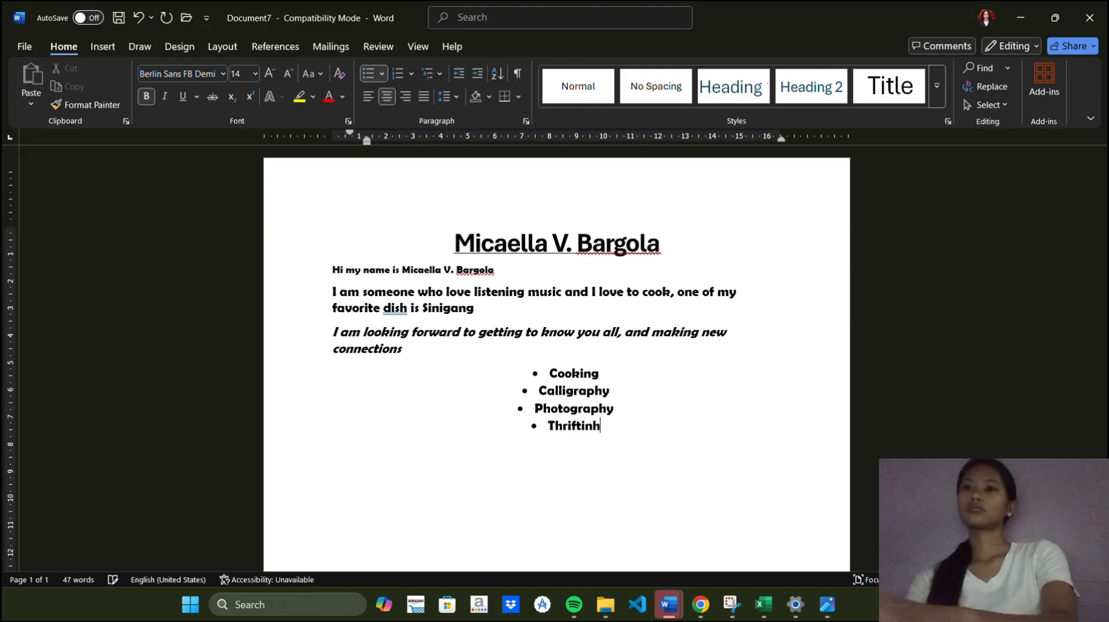
key("BackSpace")
type("g")
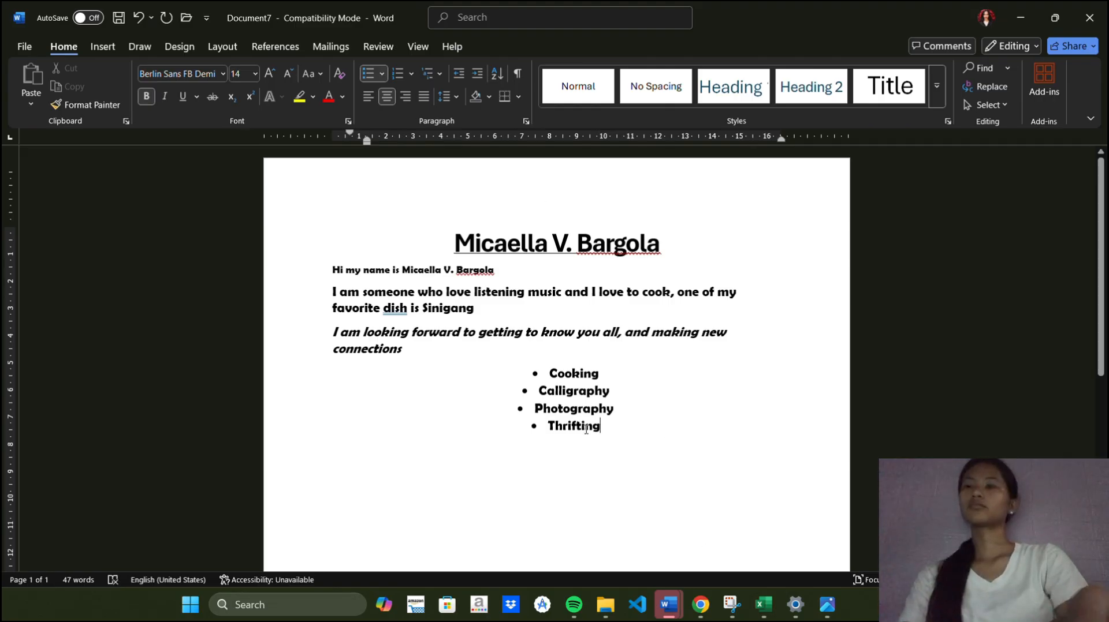
Select the whole hobby list and left-align it
left_click_drag(598, 428, 535, 382)
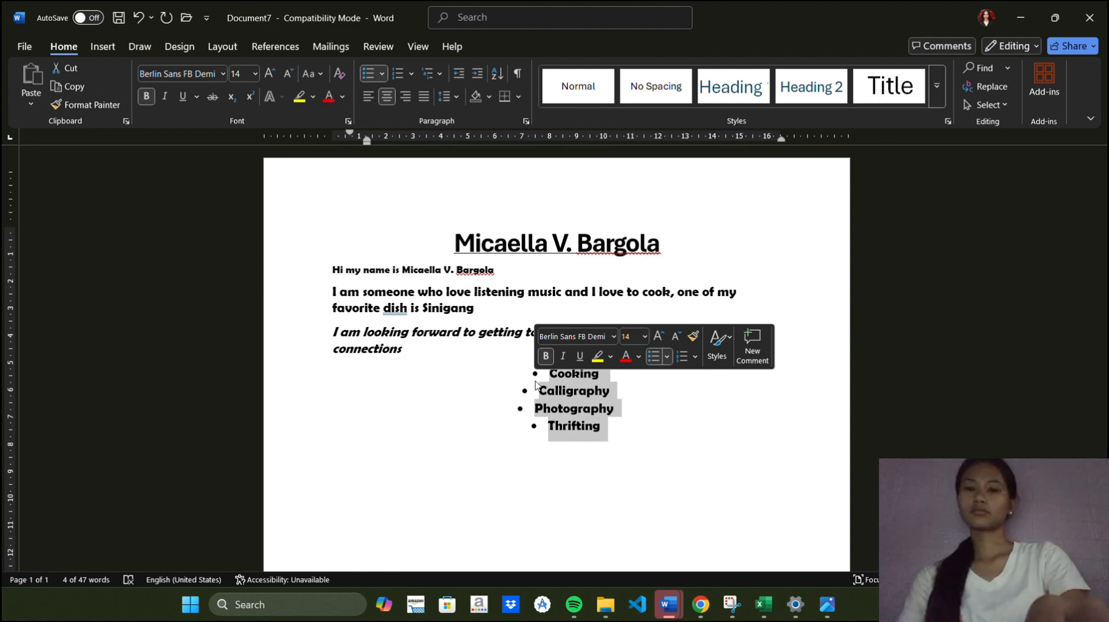
key("ctrl+l")
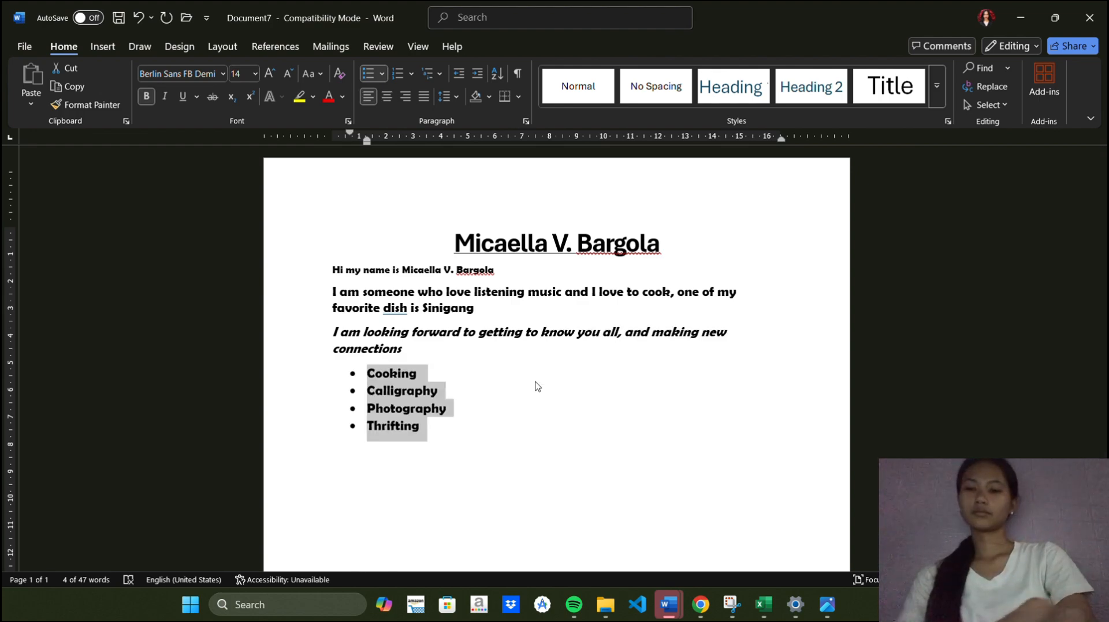
left_click(484, 441)
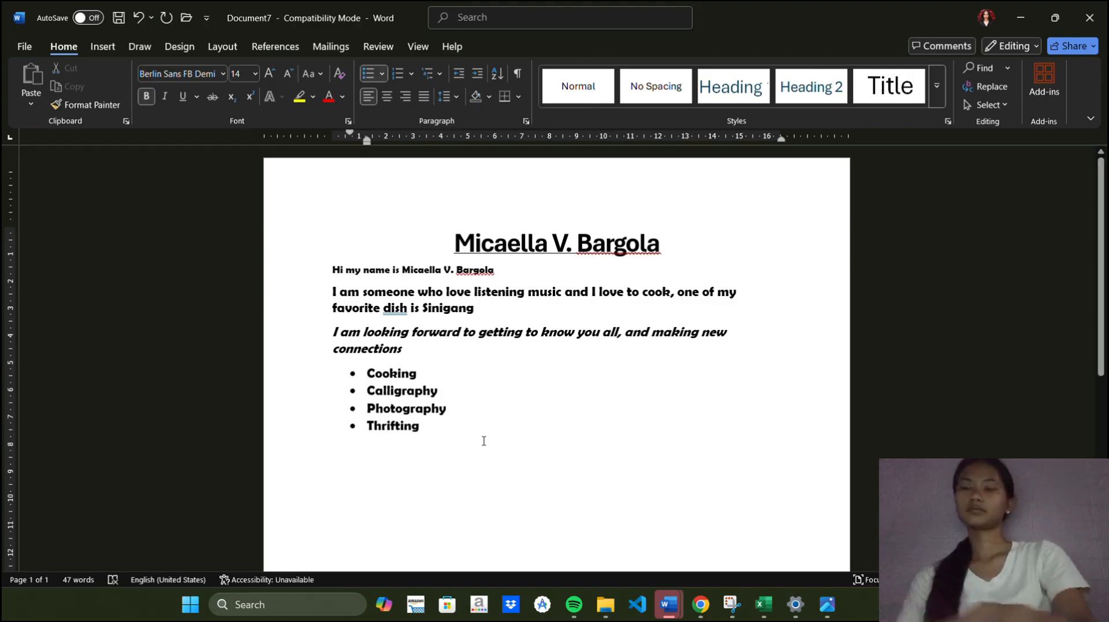
End the bulleted list and add empty lines below it
key("Return")
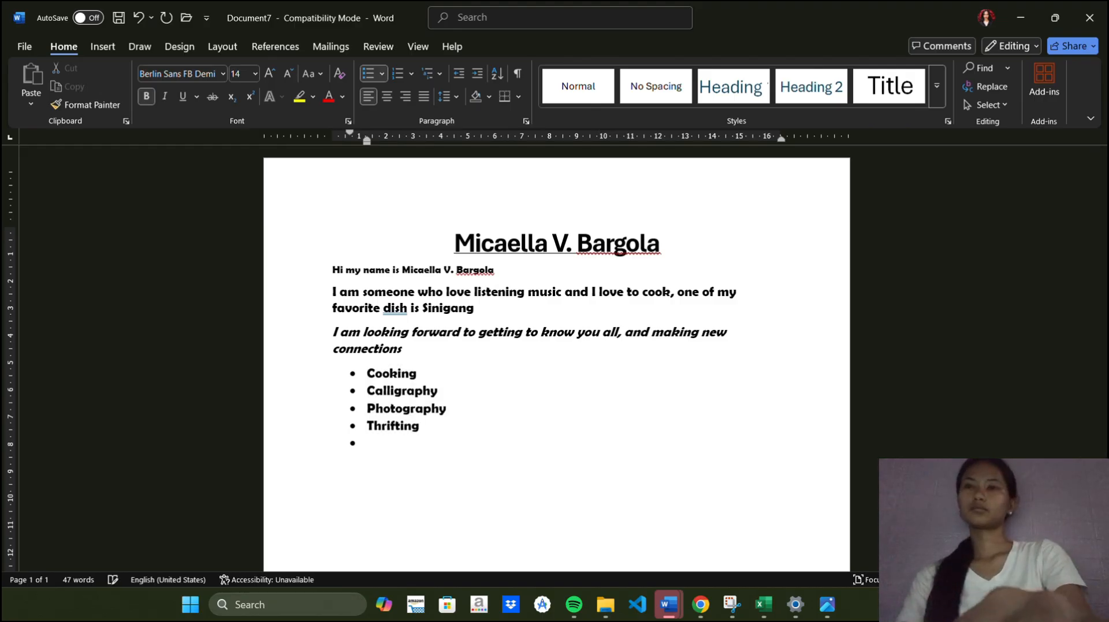
key("Return")
key("Return")
scroll(556, 350, "down", 1)
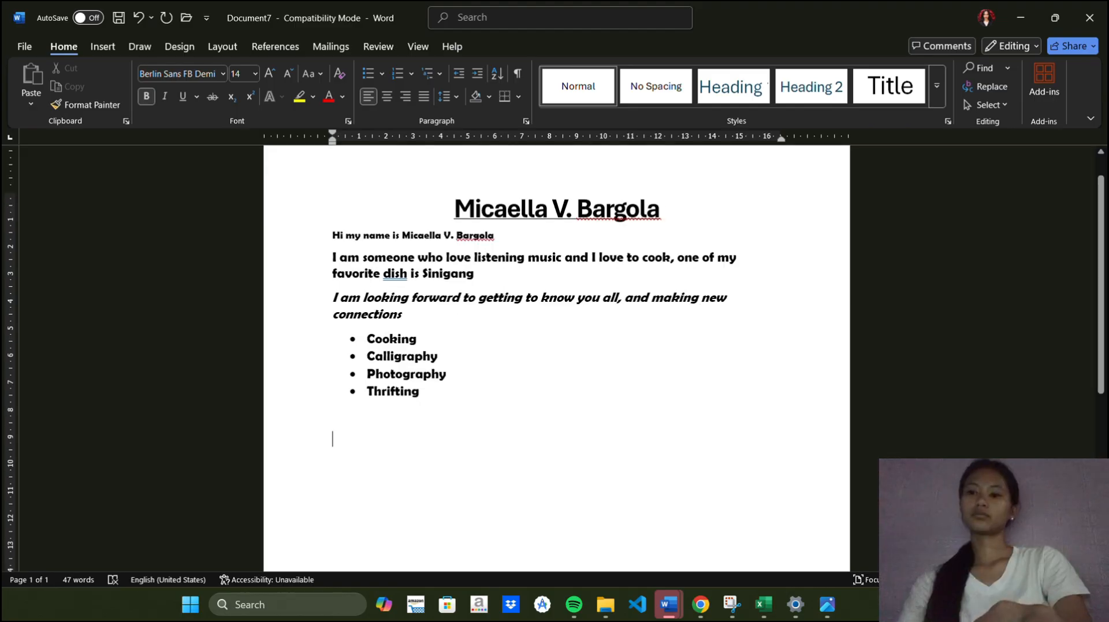
scroll(488, 265, "down", 2)
scroll(488, 264, "up", 1)
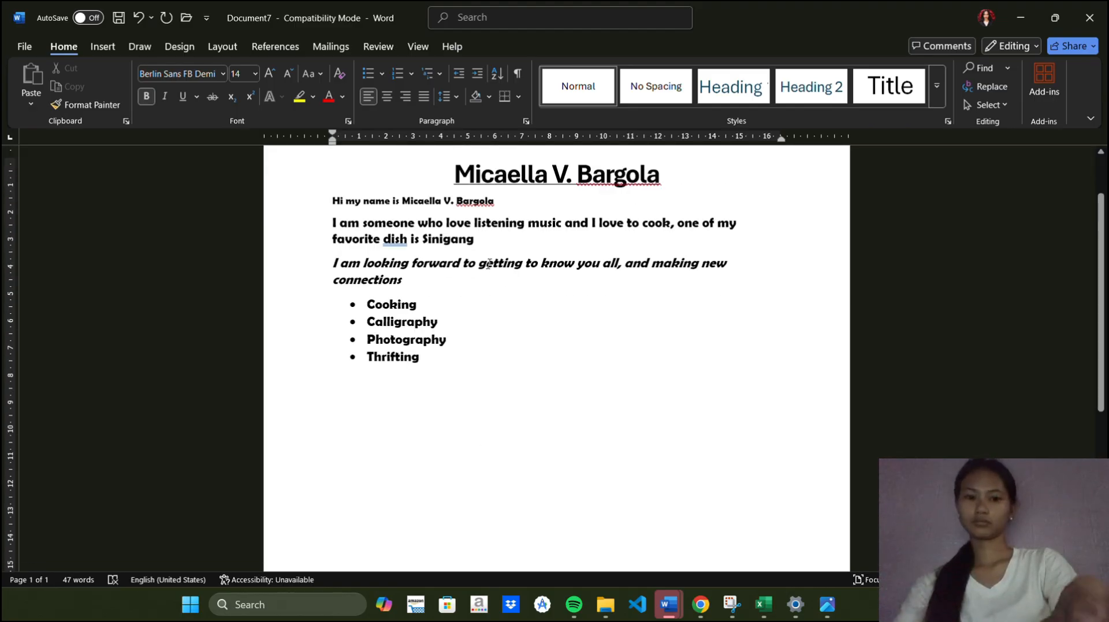
scroll(258, 185, "up", 1)
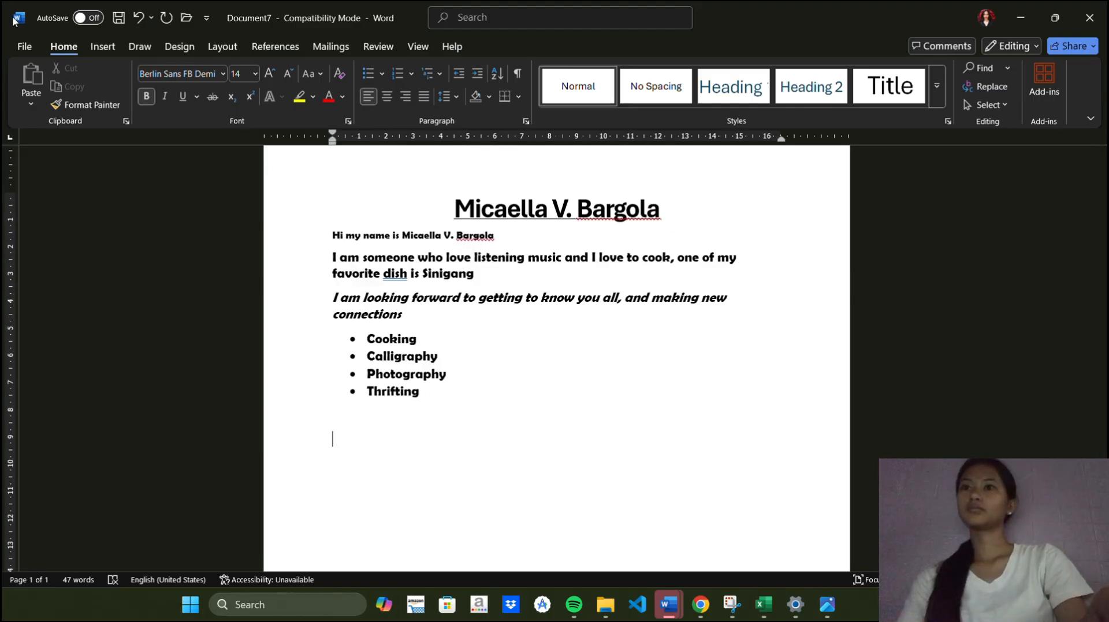
Insert the most recent JPG picture from the Downloads folder below the list
left_click(90, 44)
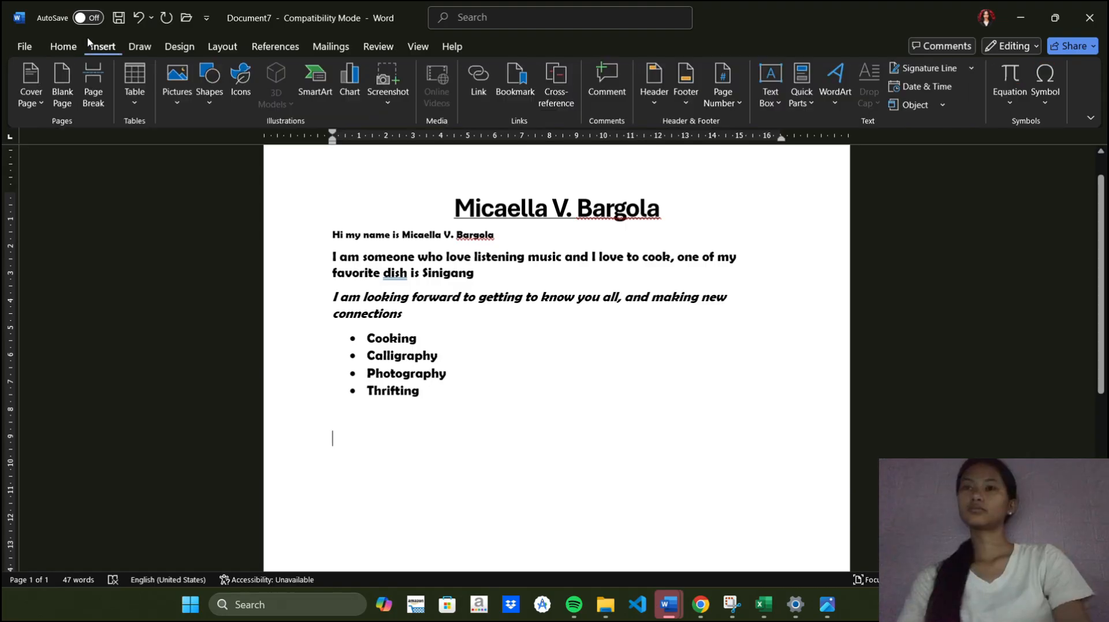
left_click(177, 86)
left_click(189, 148)
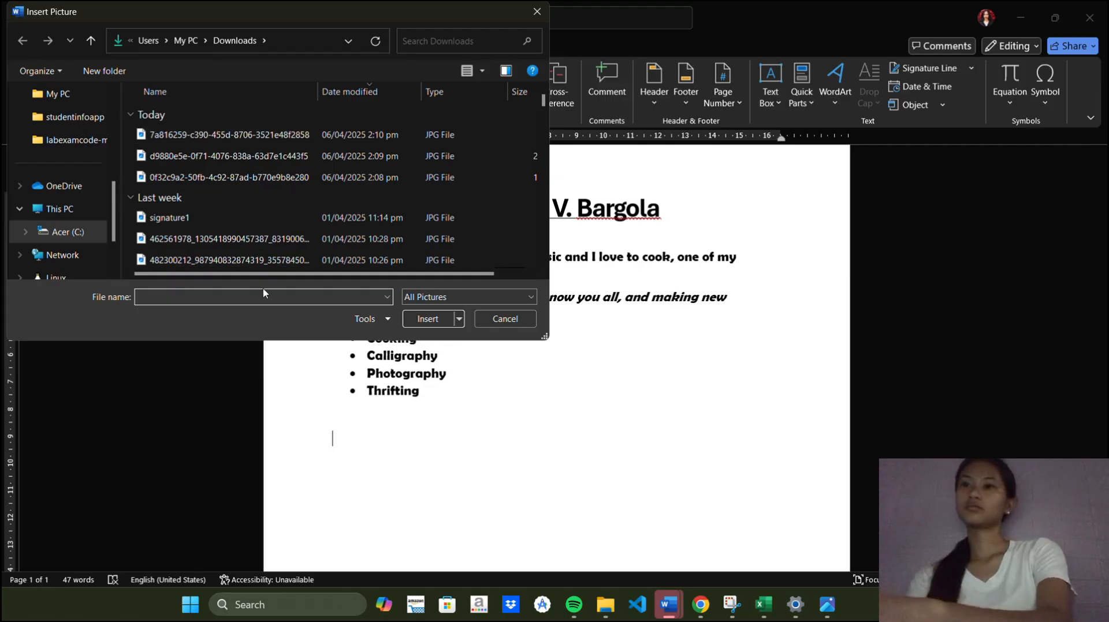
left_click(281, 135)
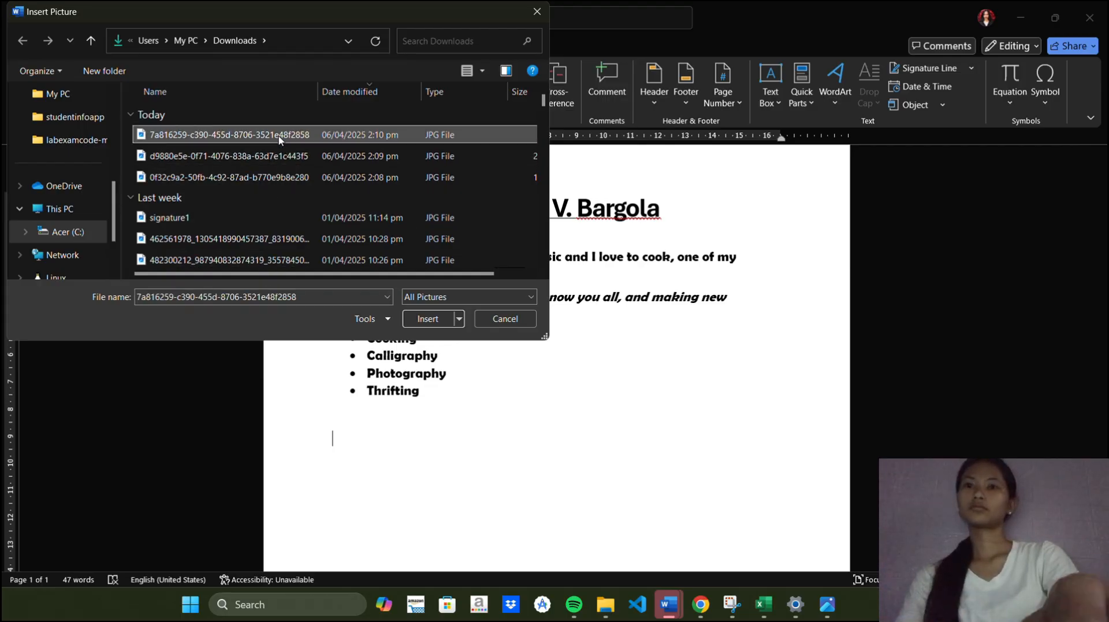
left_click(439, 318)
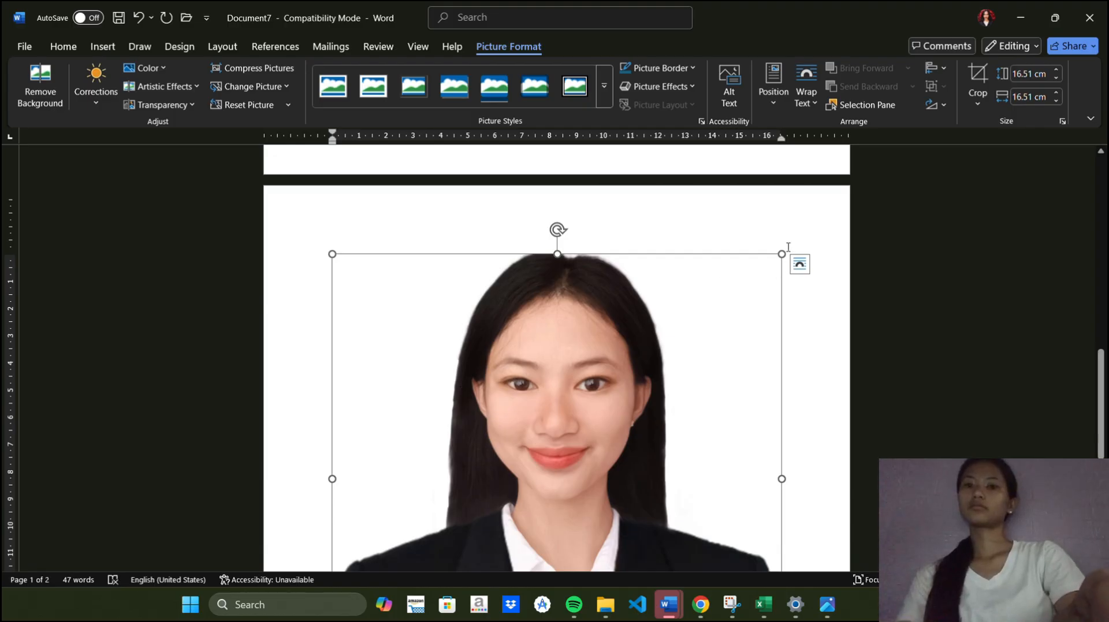
Shrink the inserted photo by dragging its corner handles to a much smaller size
left_click_drag(780, 254, 546, 301)
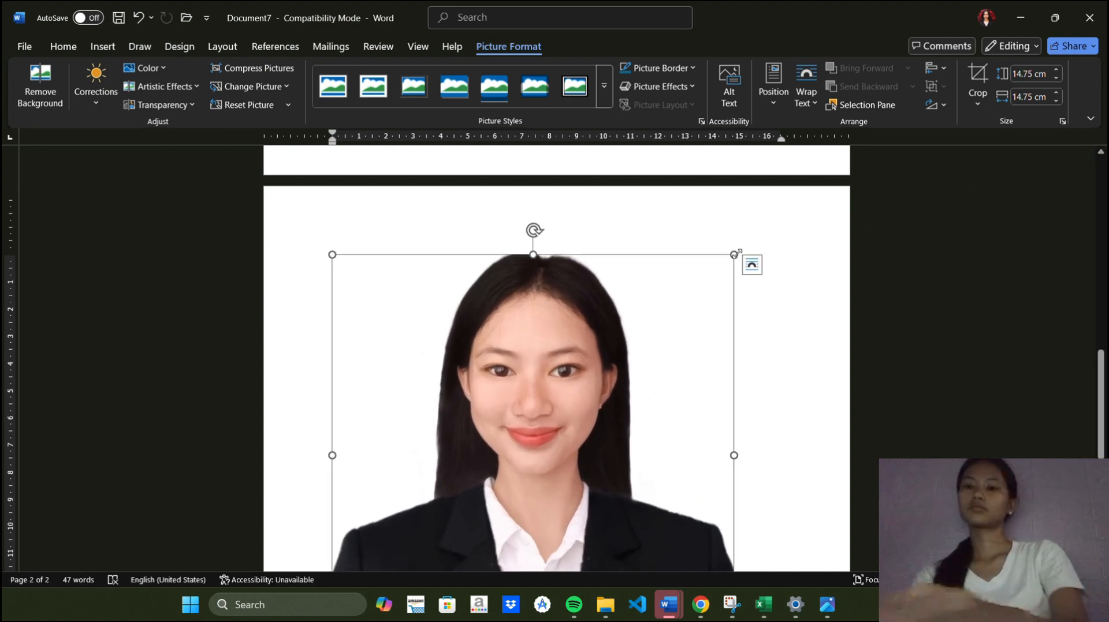
left_click_drag(735, 254, 496, 283)
scroll(494, 282, "down", 3)
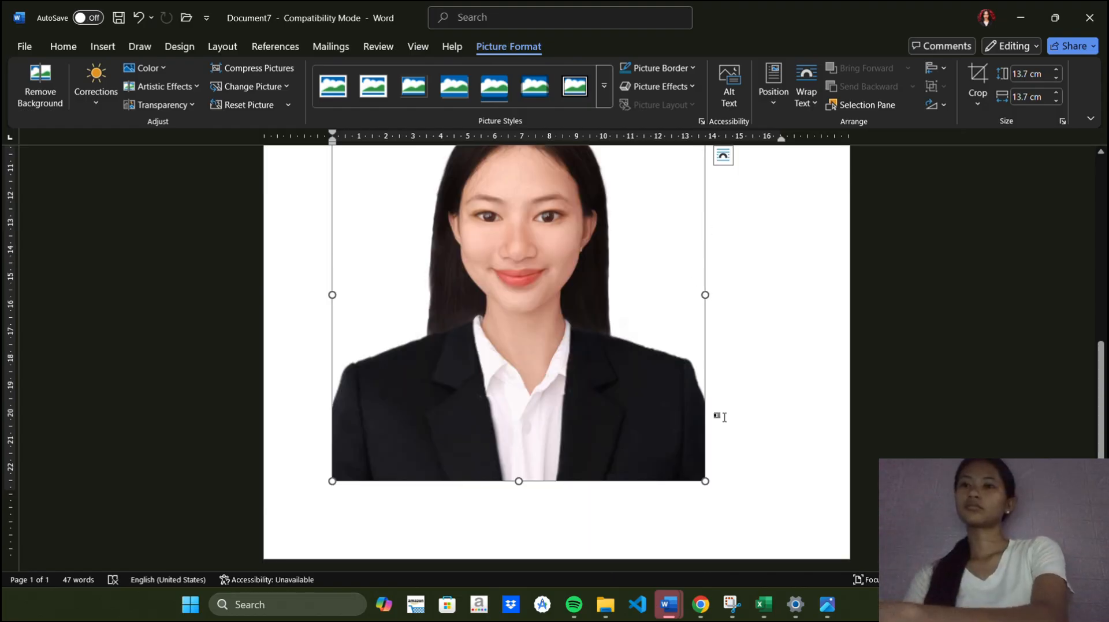
scroll(716, 437, "up", 3)
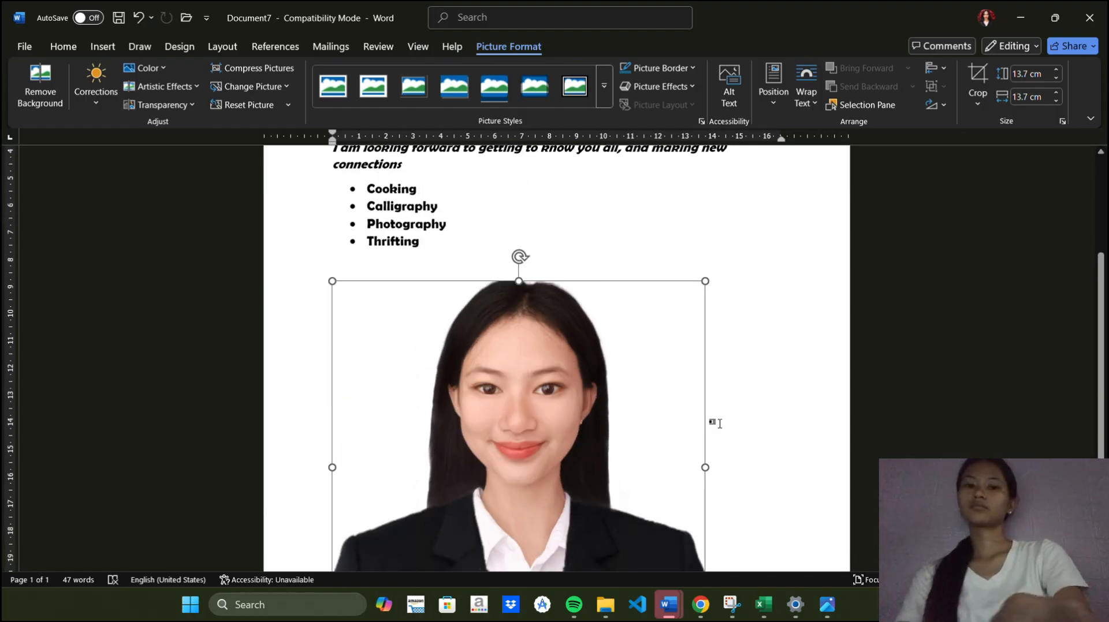
scroll(716, 423, "down", 4)
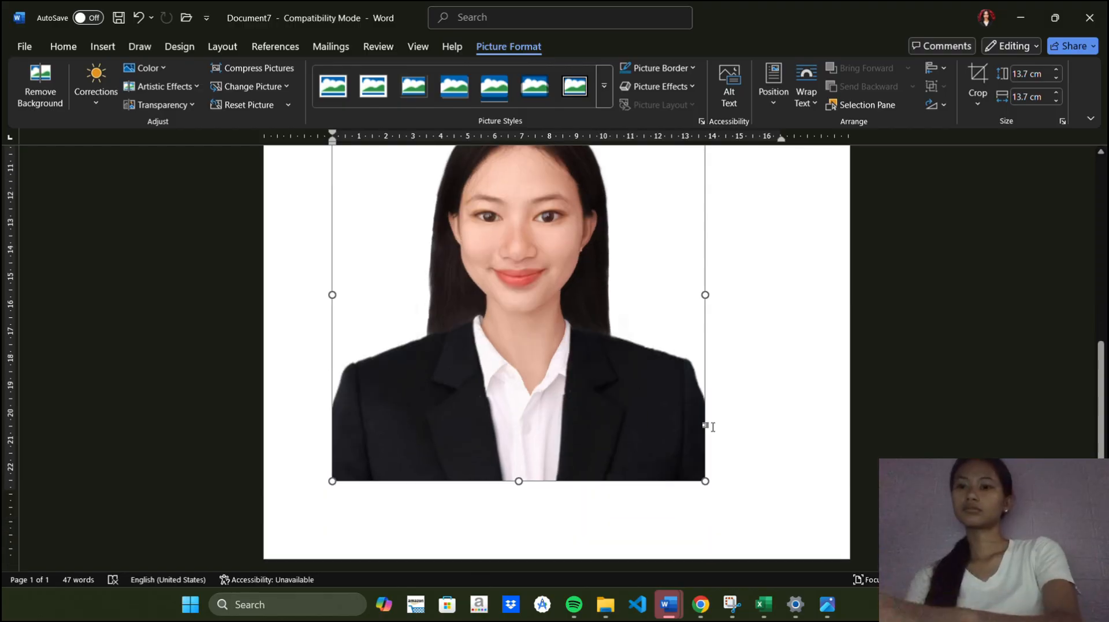
left_click_drag(705, 481, 533, 308)
left_click_drag(502, 260, 522, 279)
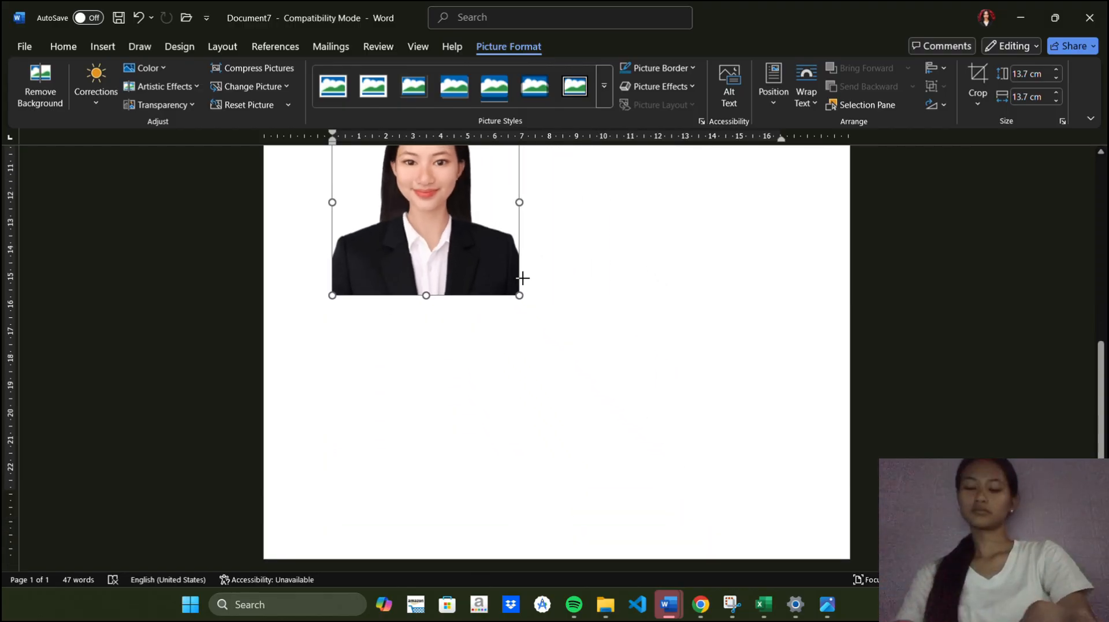
left_click(325, 275)
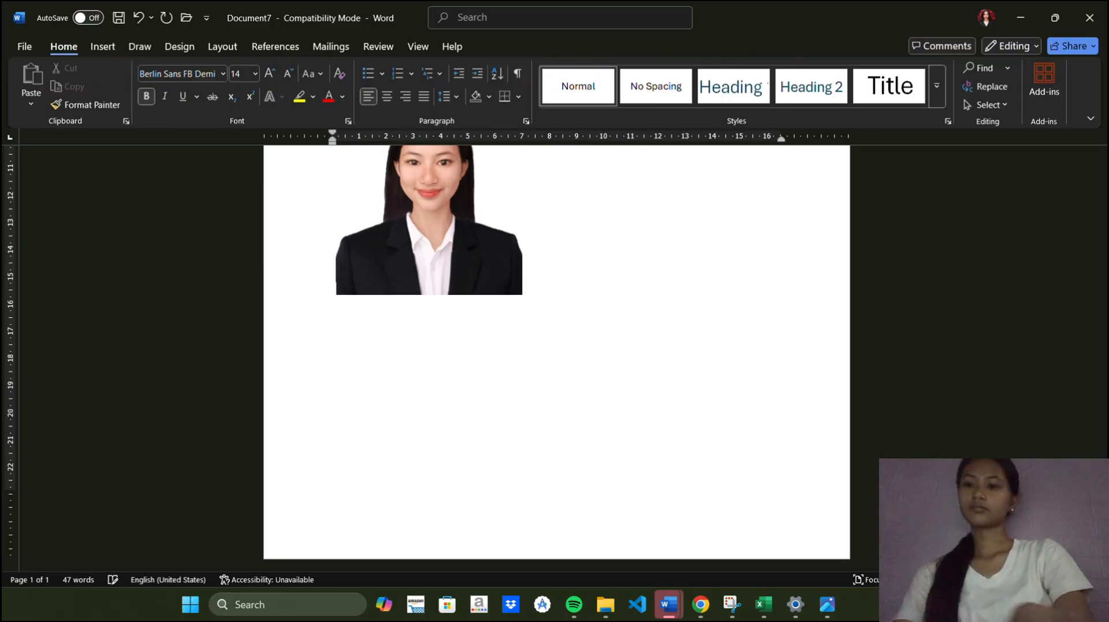
Select the photo and center it on the page
scroll(335, 287, "up", 3)
scroll(336, 287, "up", 1)
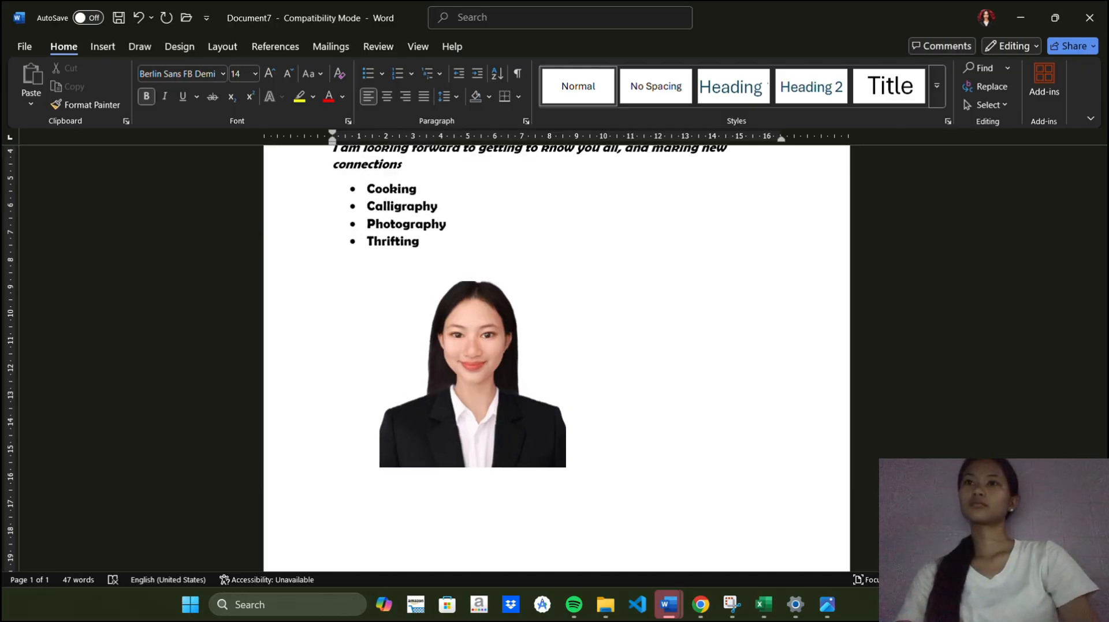
scroll(472, 392, "up", 1)
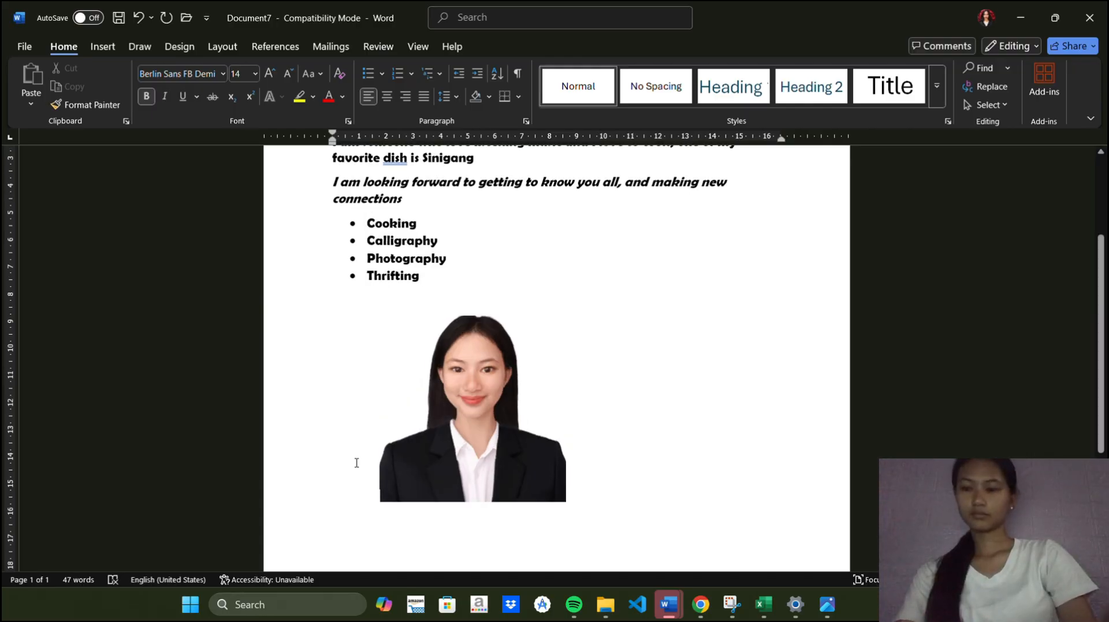
left_click(467, 465)
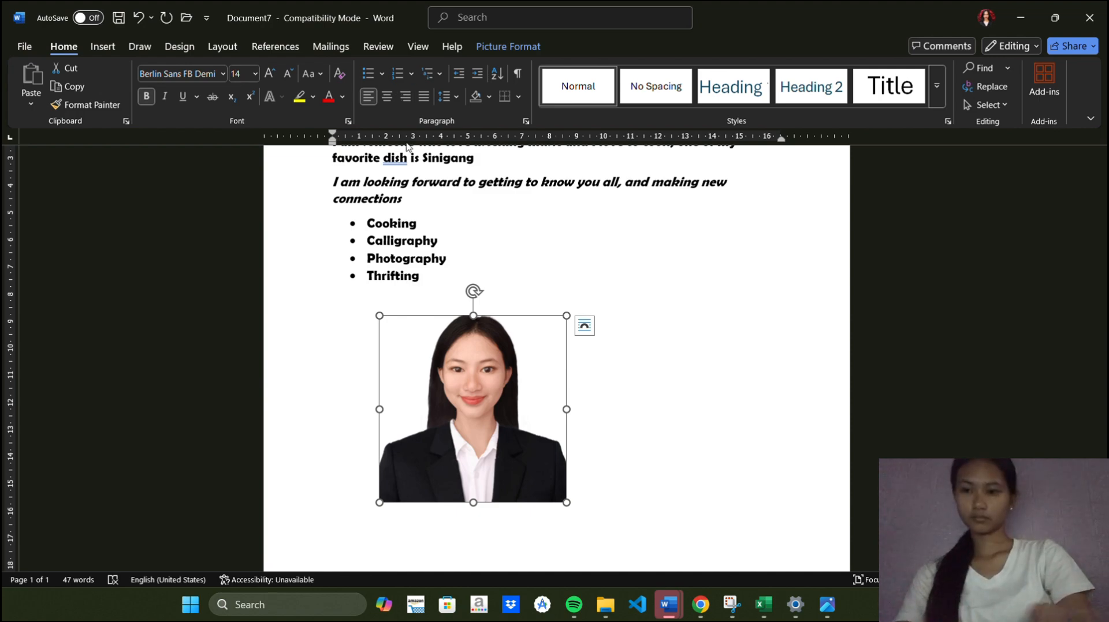
key("ctrl+e")
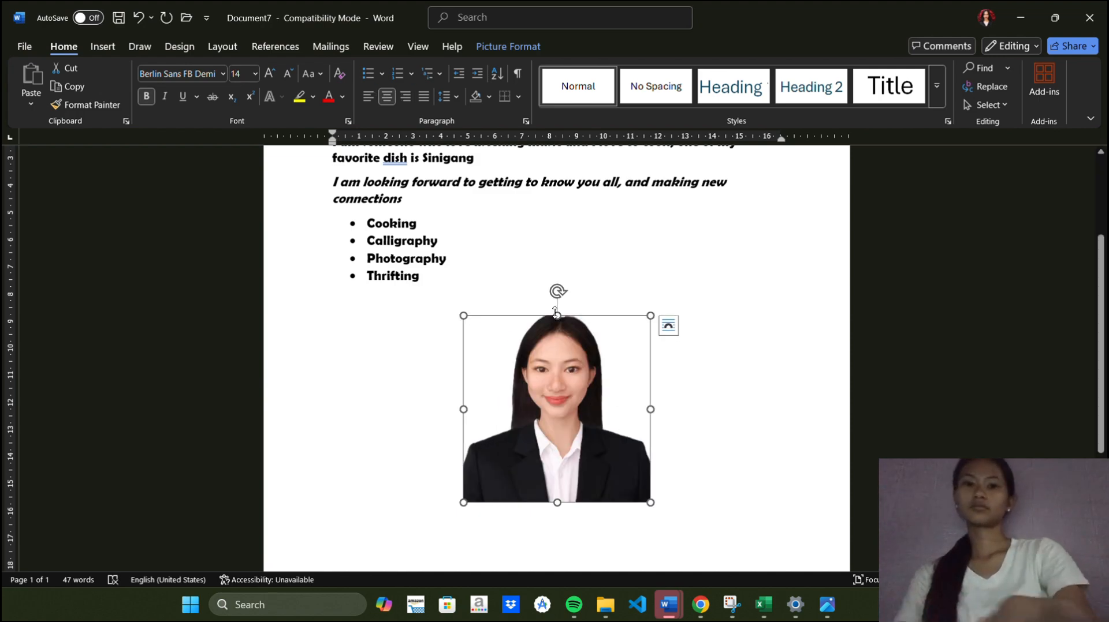
Set the photo's text wrapping to Square
right_click(555, 313)
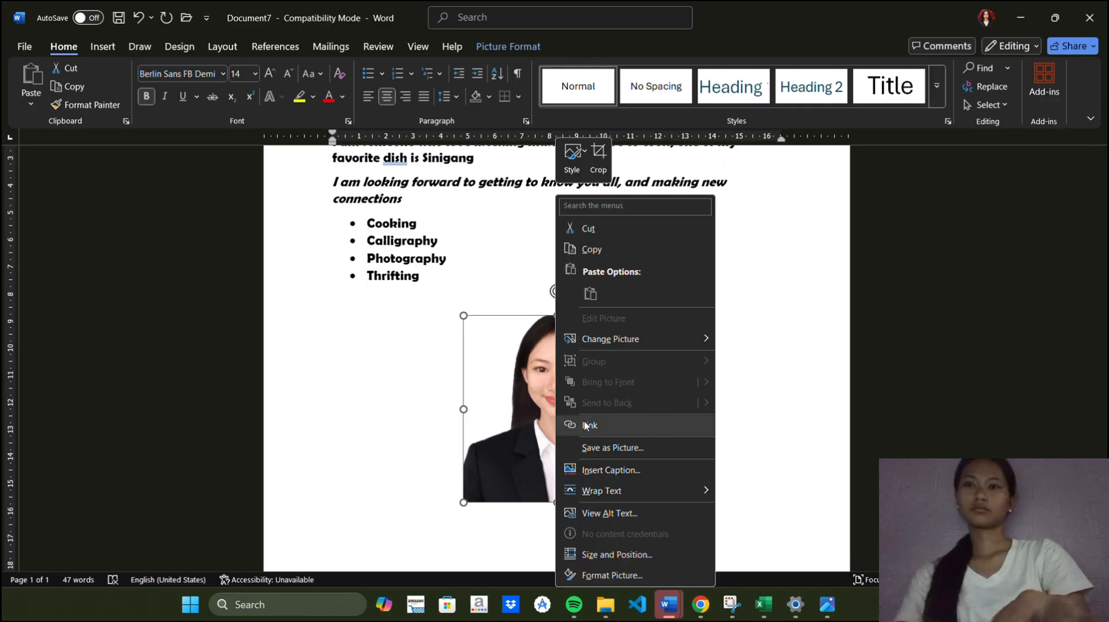
mouse_move(601, 493)
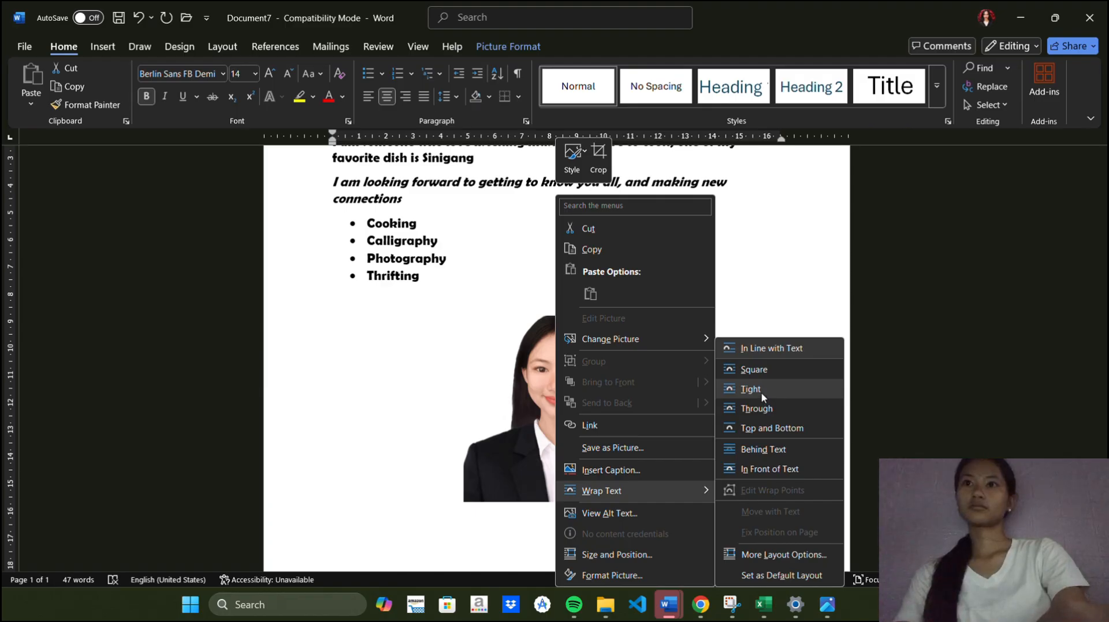
left_click(759, 368)
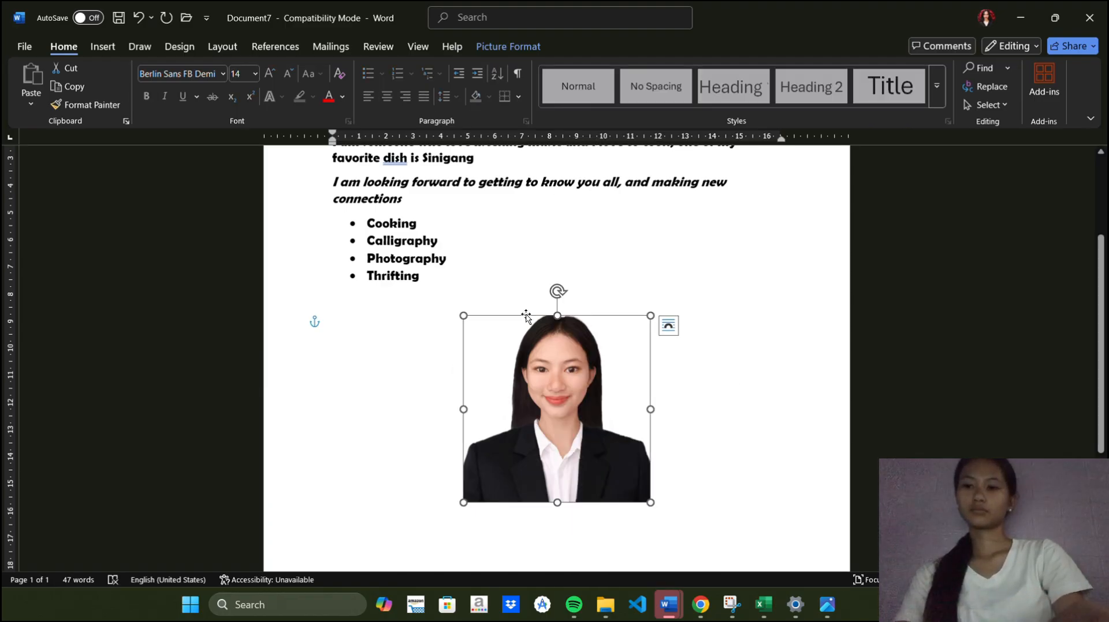
Save the document with the author's full name as the file name
scroll(526, 312, "up", 3)
scroll(527, 312, "down", 2)
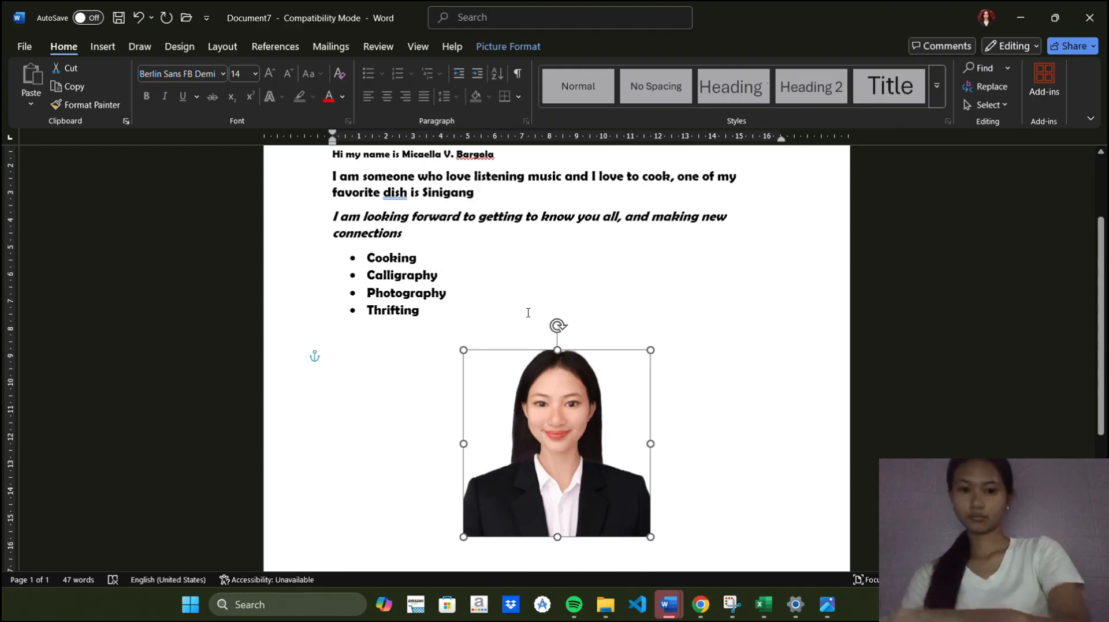
scroll(528, 313, "down", 2)
scroll(528, 312, "up", 4)
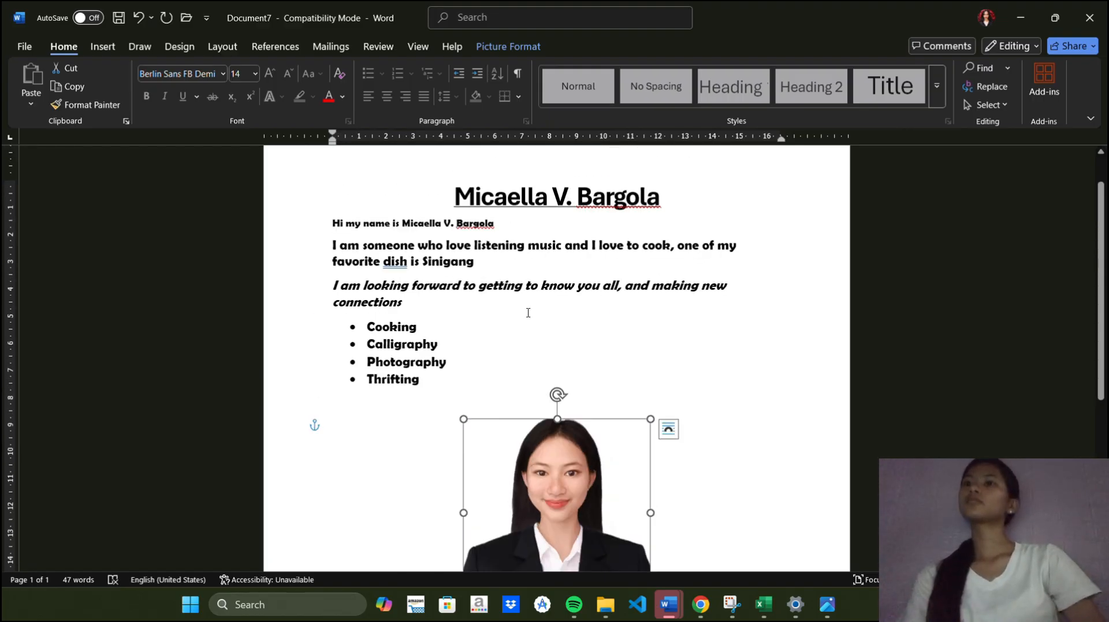
scroll(528, 312, "down", 2)
scroll(528, 312, "up", 1)
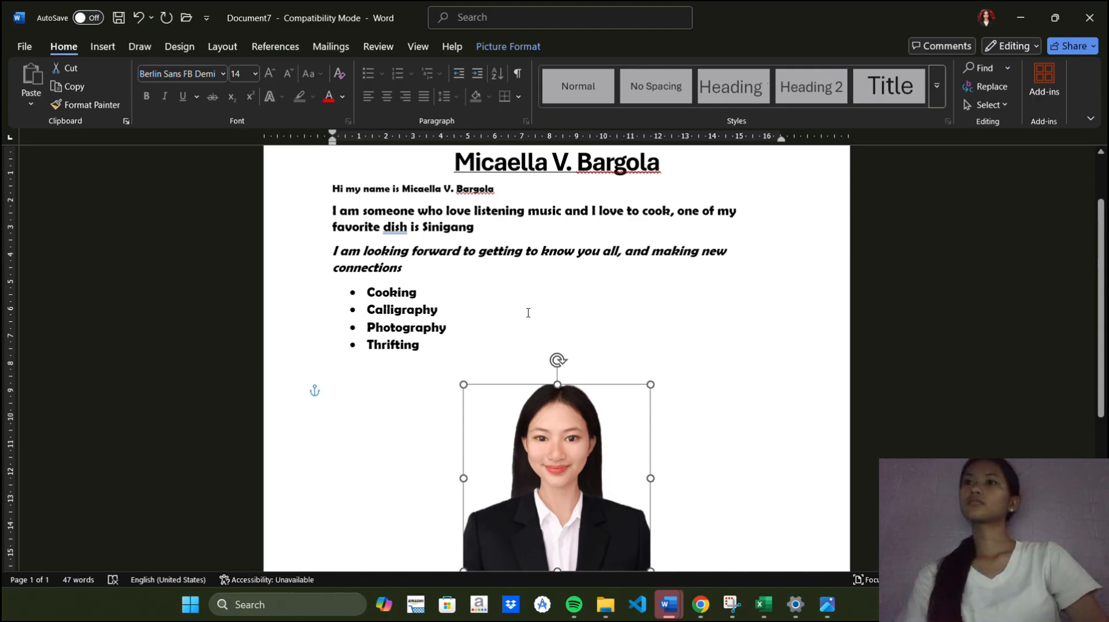
key("ctrl+s")
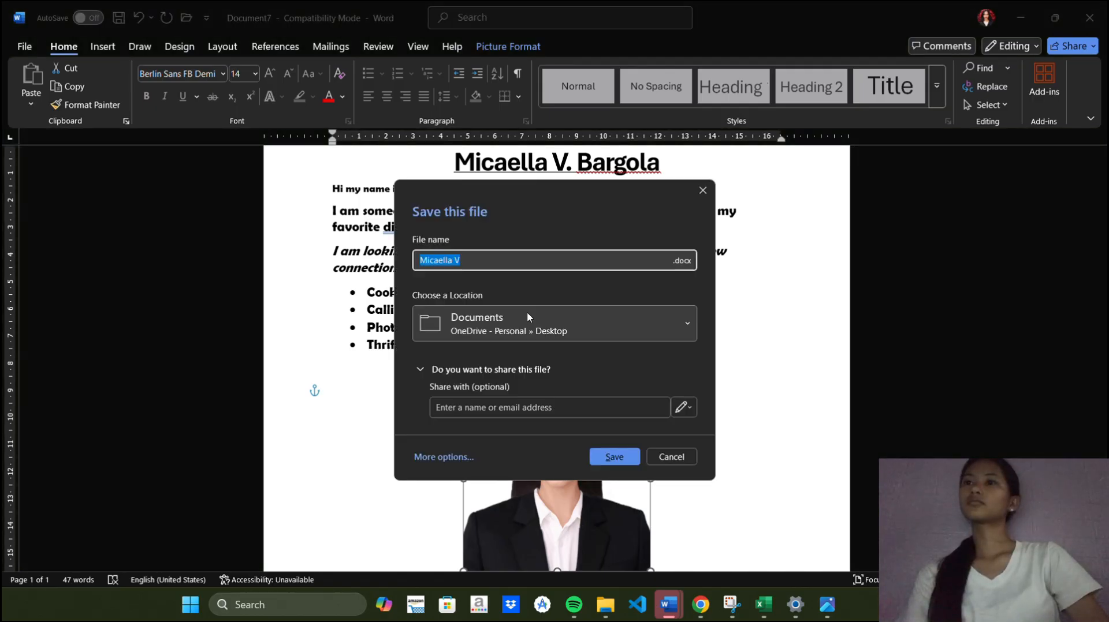
left_click(480, 264)
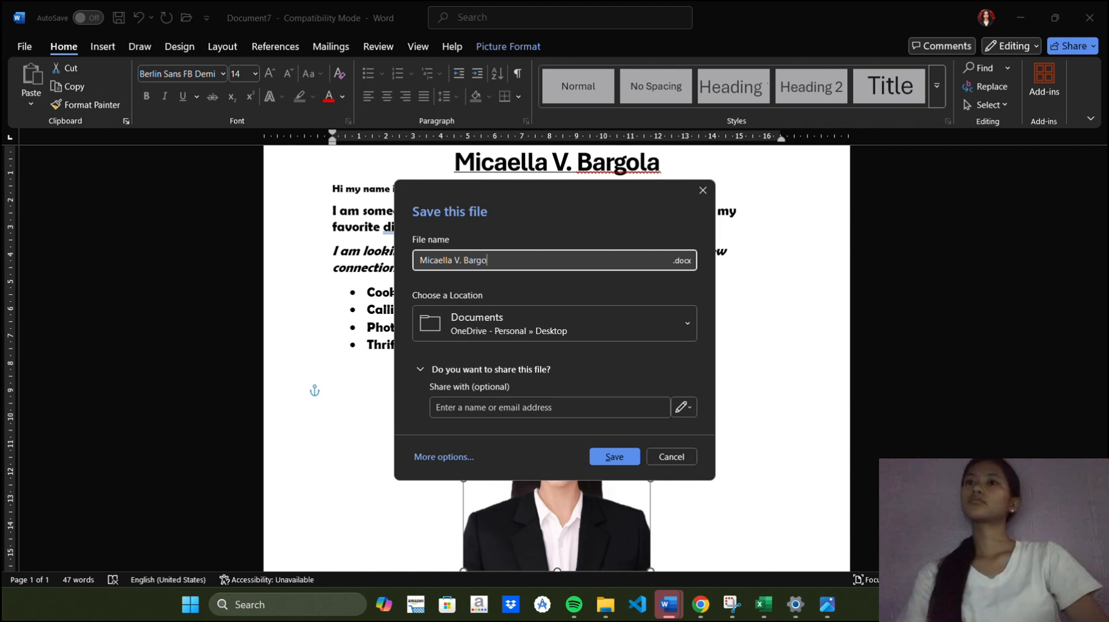
type(". Bargola")
left_click(606, 456)
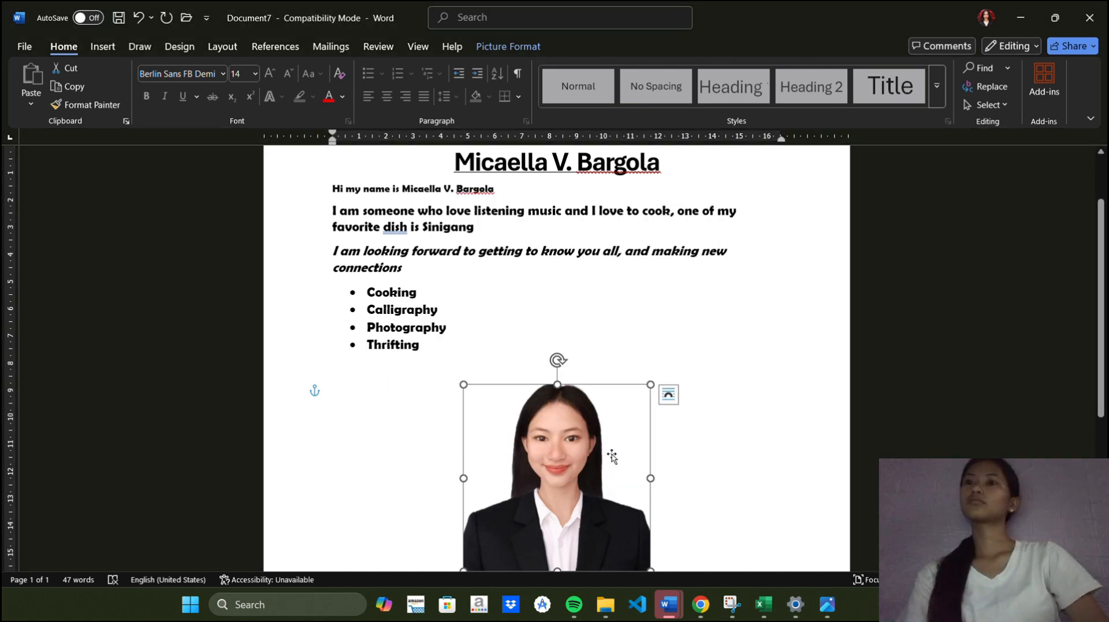